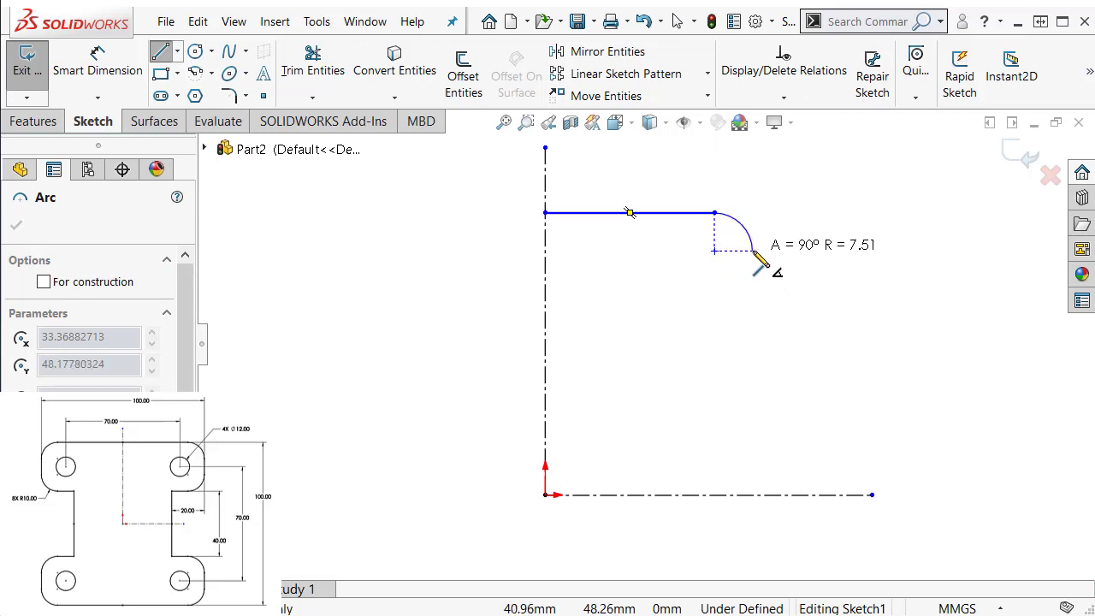
- Complete the quarter profile with about 7.5 mm radius arc, 11 mm vertical line, 8 mm radius arc, and lines inward and down to the horizontal centerline
{"action": "left_click", "coordinate": [752, 251]}
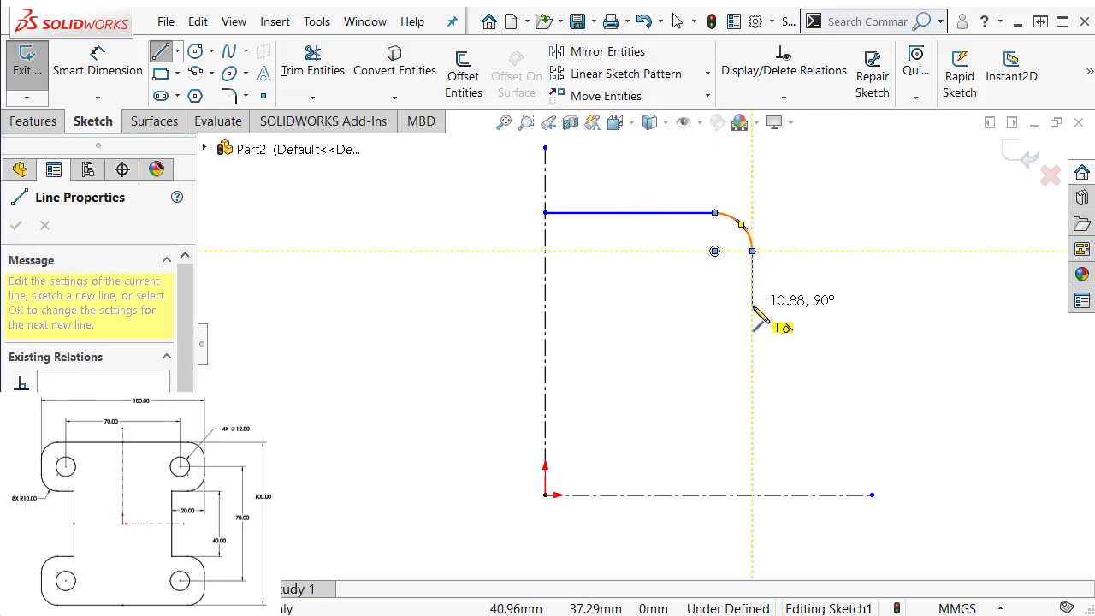
{"action": "left_click", "coordinate": [752, 305]}
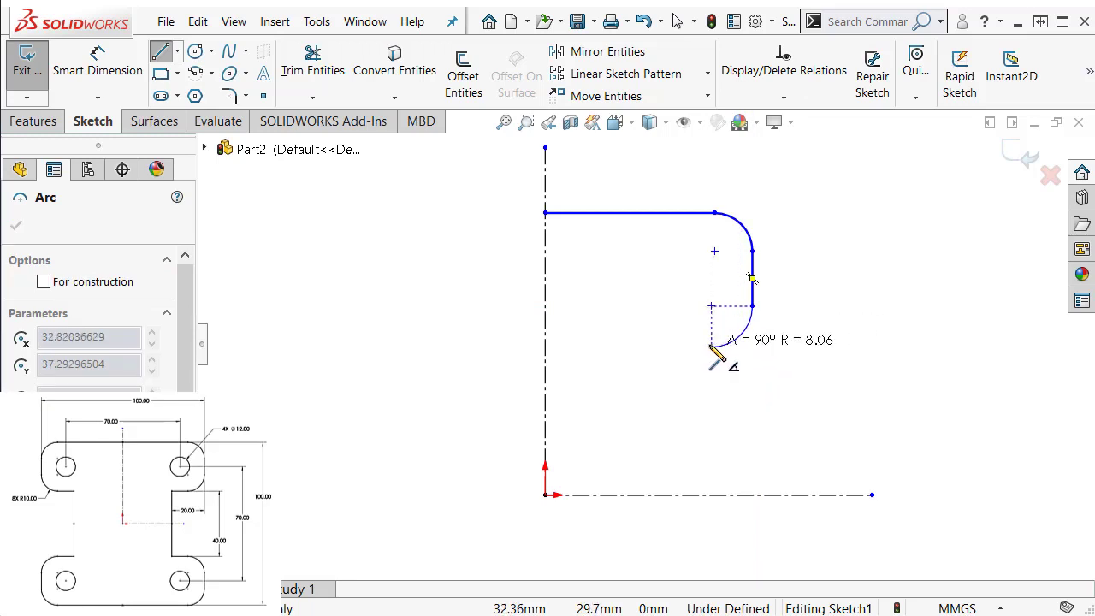
{"action": "left_click", "coordinate": [711, 347]}
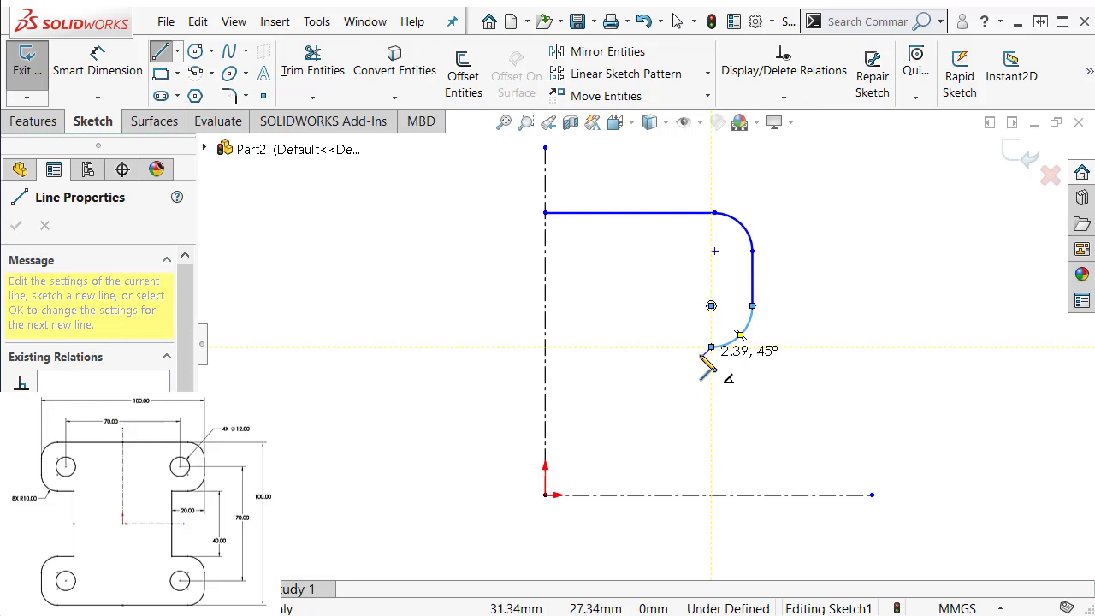
{"action": "left_click", "coordinate": [618, 347]}
{"action": "left_click", "coordinate": [618, 495]}
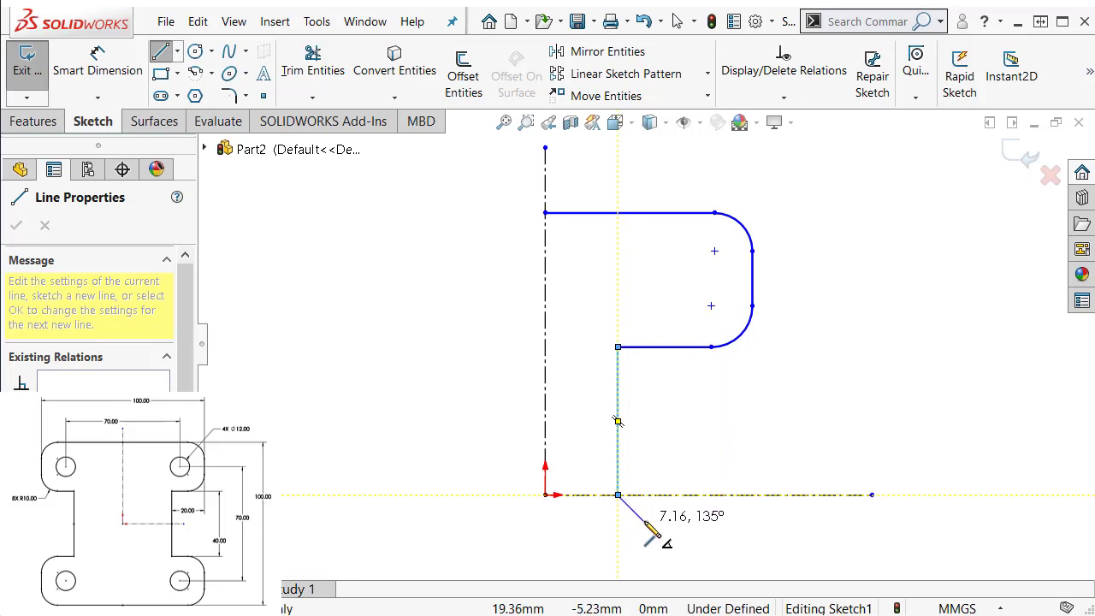
{"action": "key", "text": "Escape"}
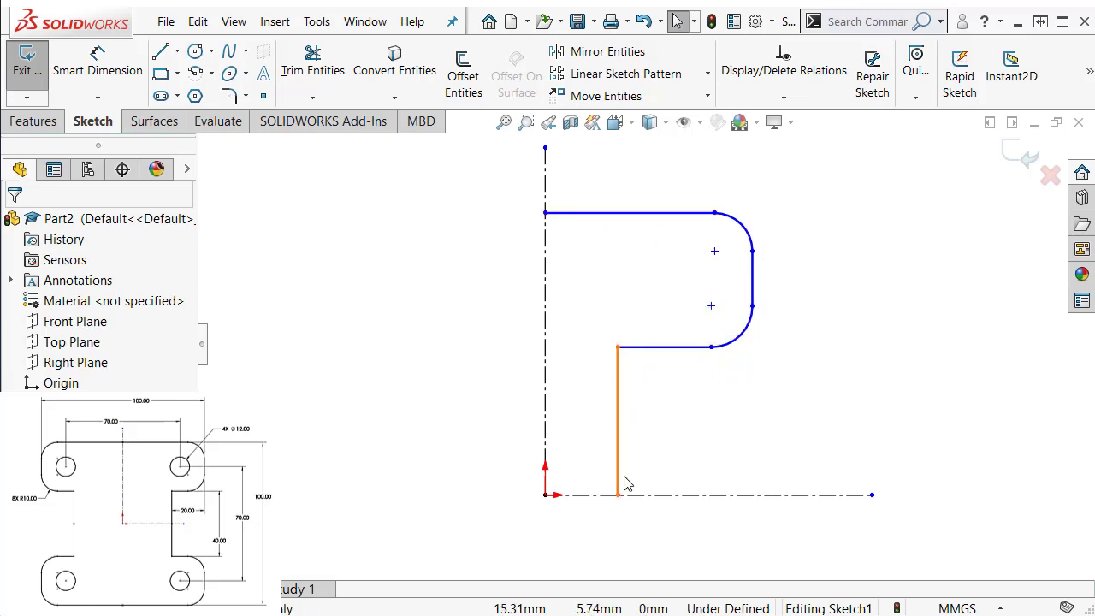
- Turn on the display of sketch relations in the graphics area
{"action": "left_click", "coordinate": [699, 122]}
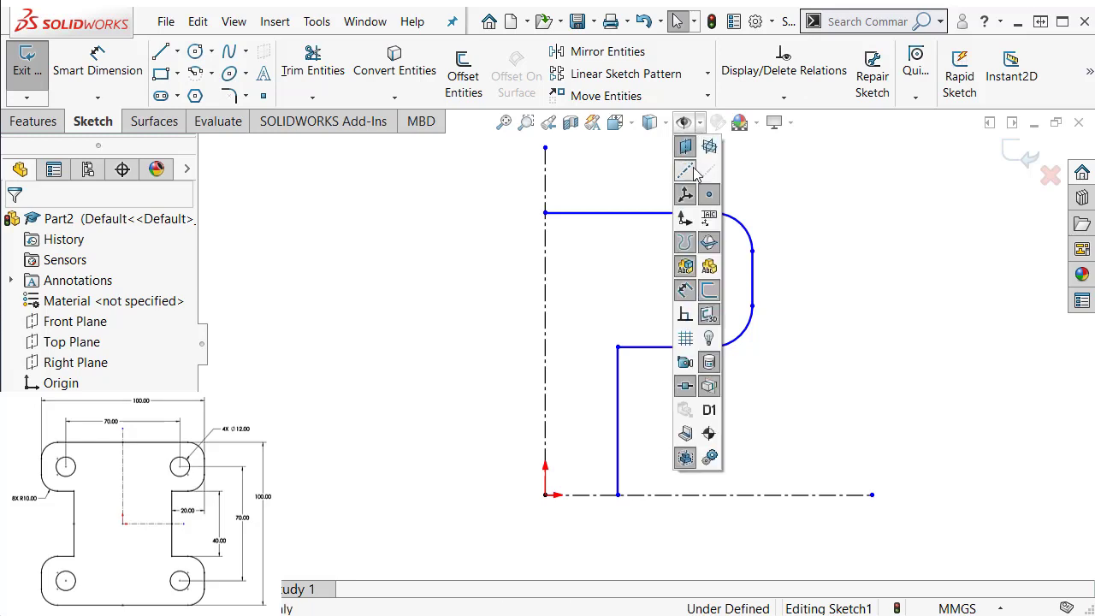
{"action": "left_click", "coordinate": [685, 315]}
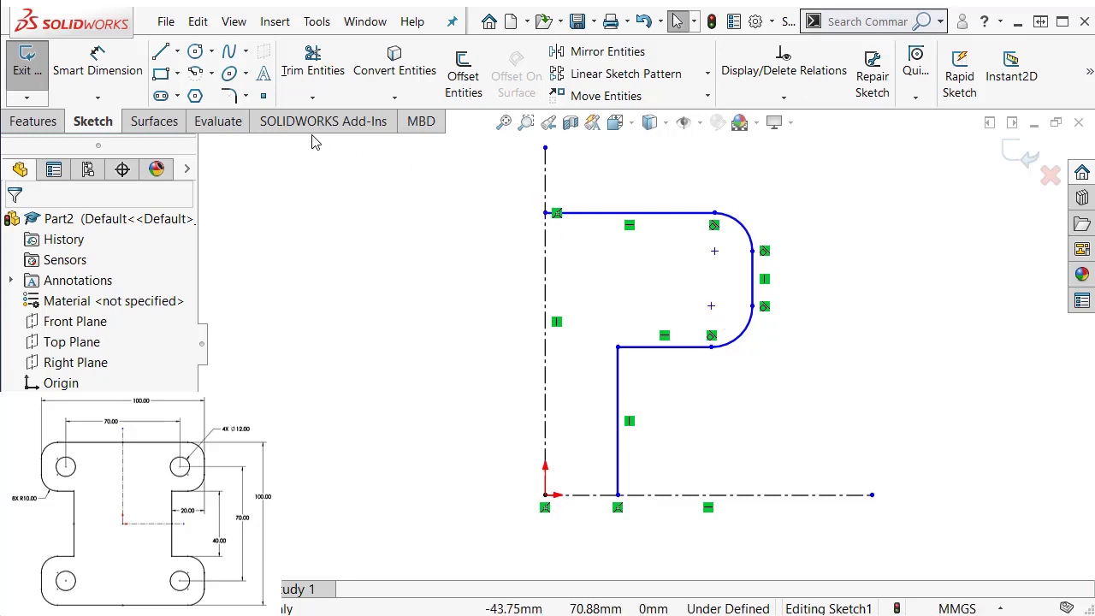
- Dimension the outer vertical line as a doubled distance across the vertical centerline and set the overall width to 100 mm
{"action": "left_click", "coordinate": [113, 80]}
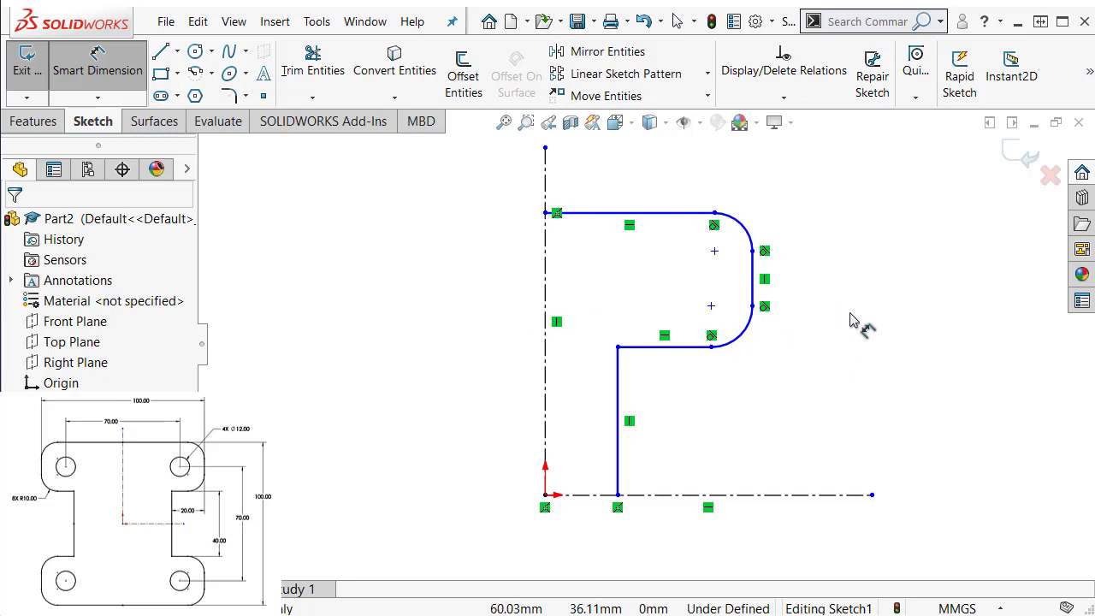
{"action": "left_click", "coordinate": [752, 270]}
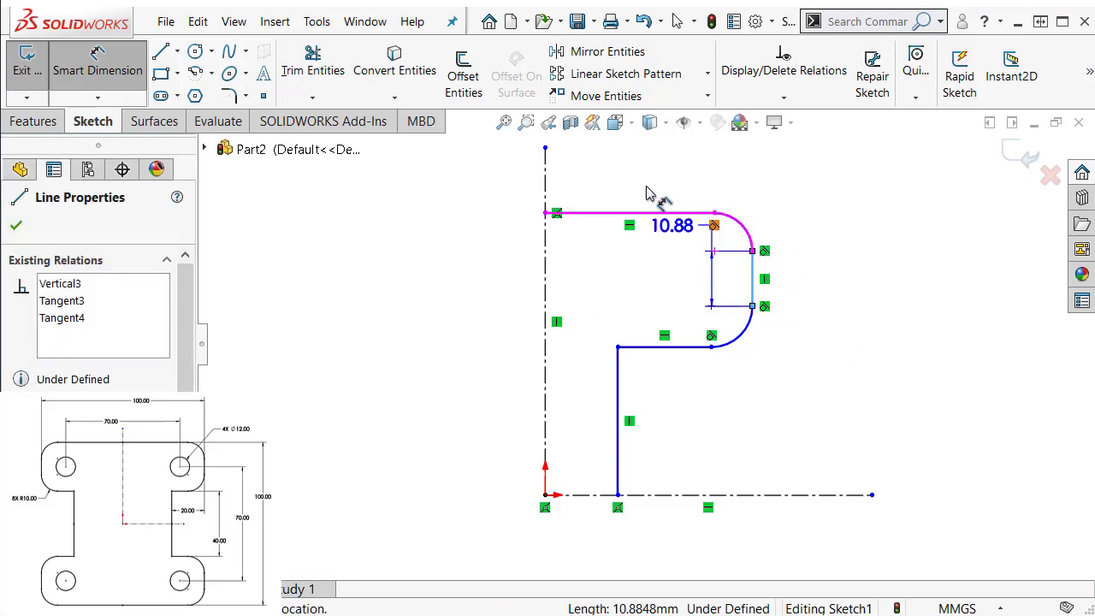
{"action": "left_click", "coordinate": [547, 174]}
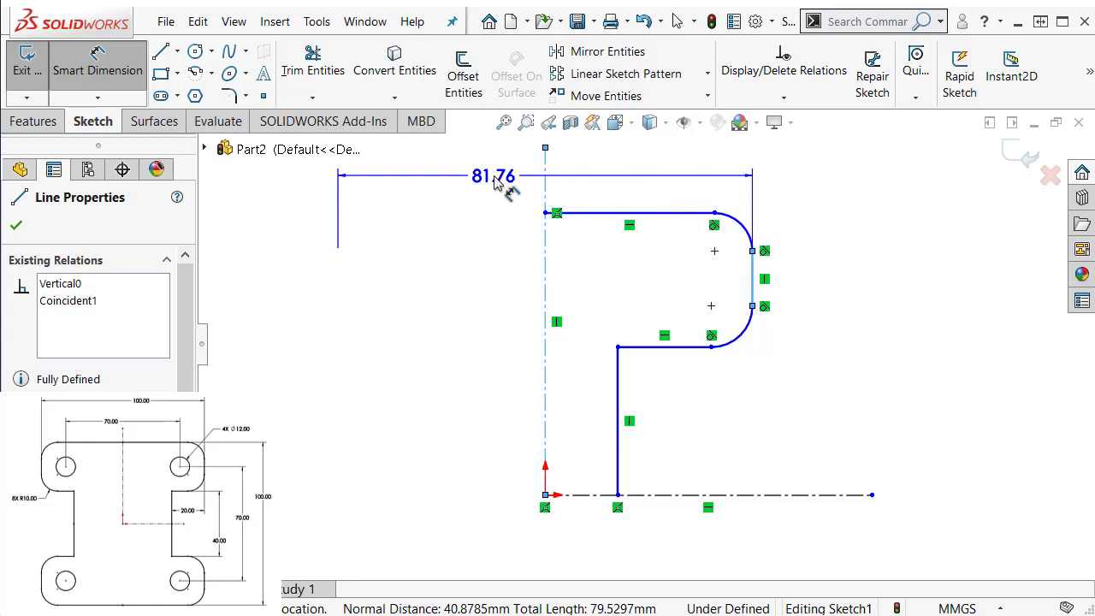
{"action": "left_click", "coordinate": [500, 188]}
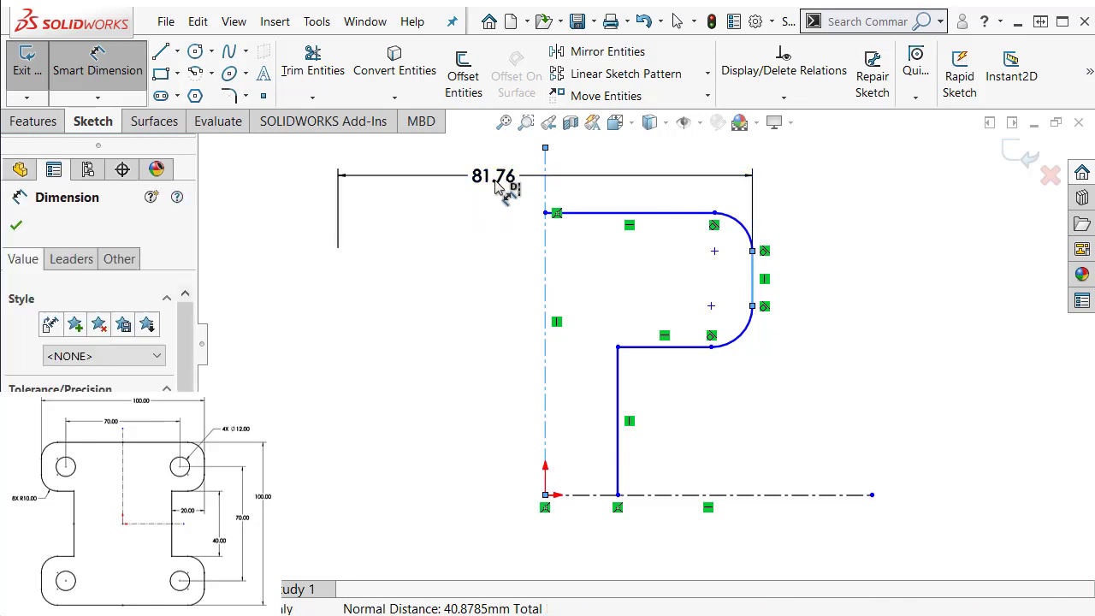
{"action": "type", "text": "100"}
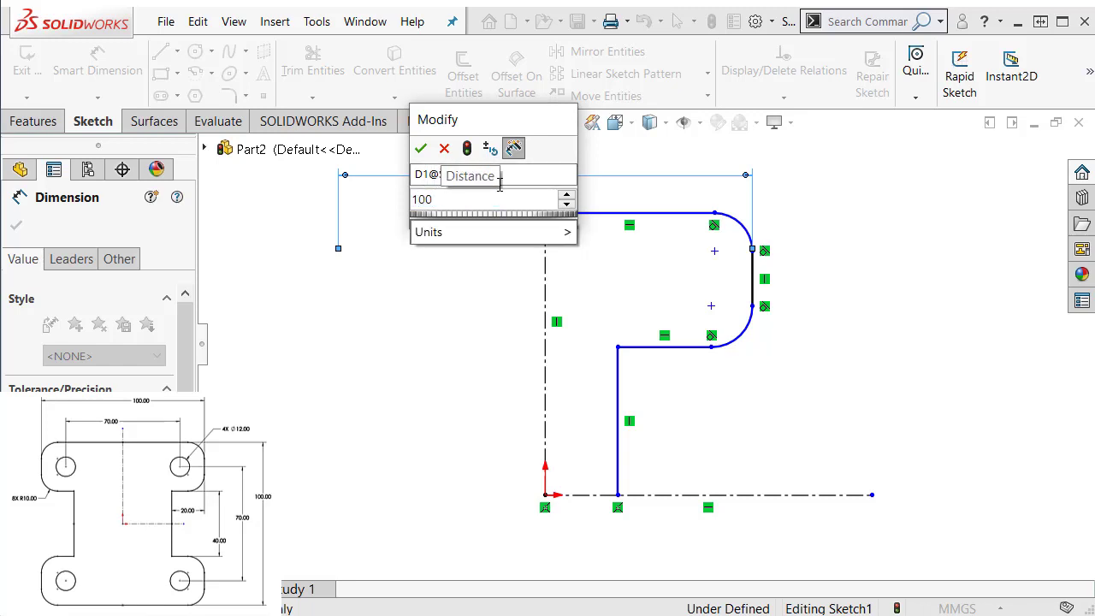
{"action": "key", "text": "Return"}
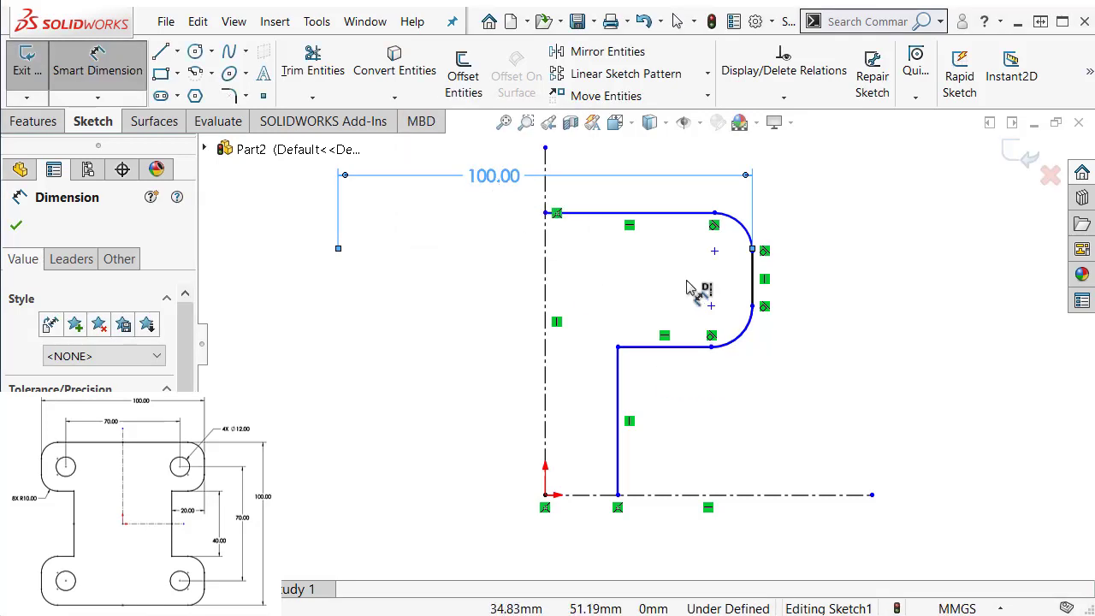
- Dimension the top edge as a doubled distance across the horizontal centerline and set the overall height to 100 mm
{"action": "scroll", "coordinate": [500, 292], "scroll_direction": "down", "scroll_amount": 2}
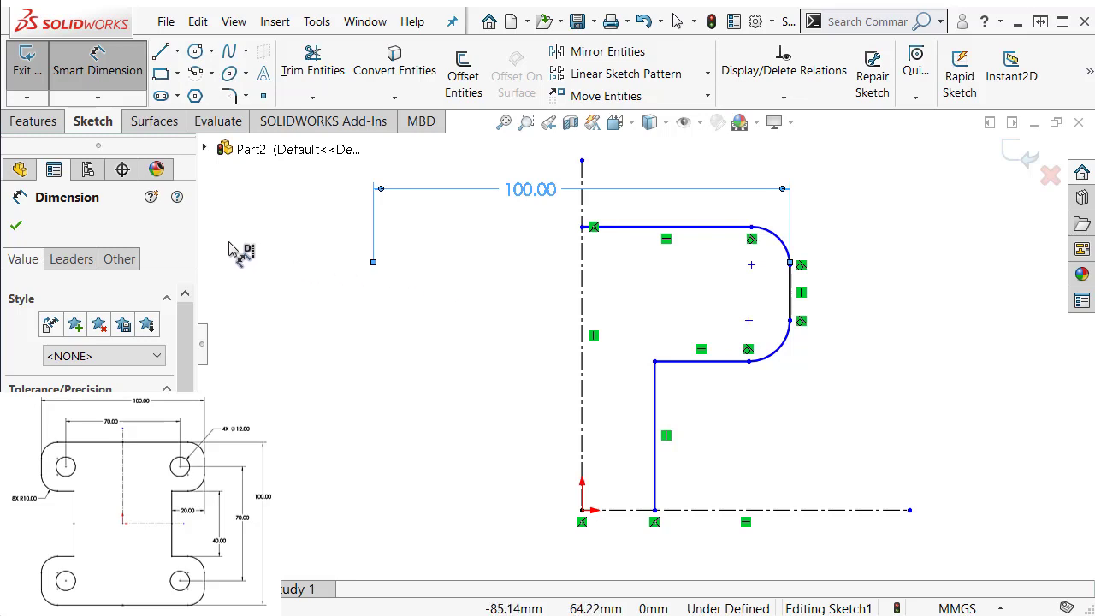
{"action": "left_click", "coordinate": [703, 227]}
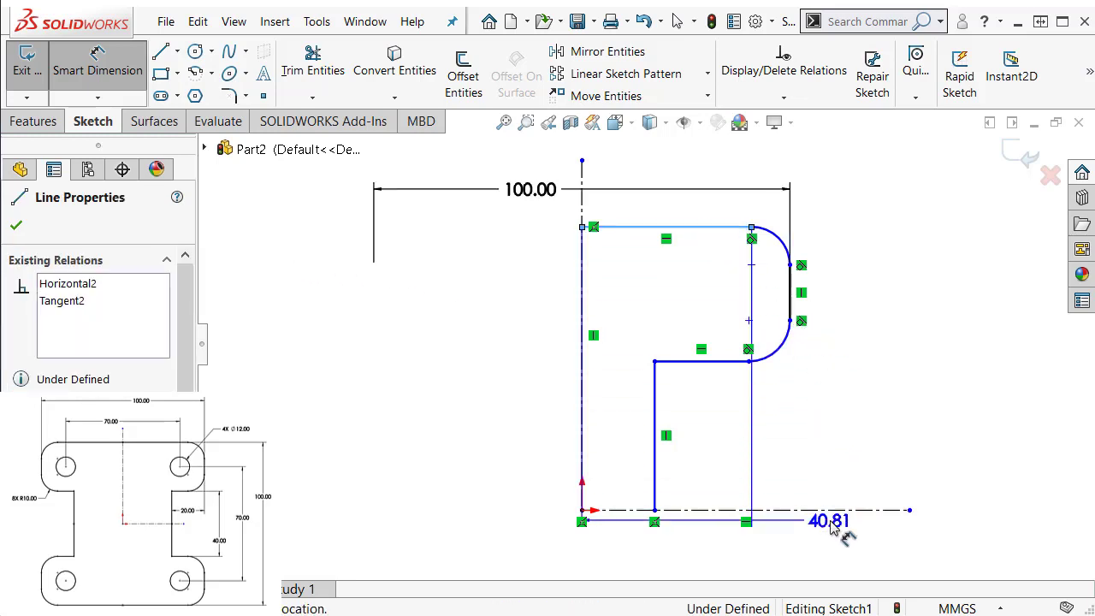
{"action": "left_click", "coordinate": [831, 511]}
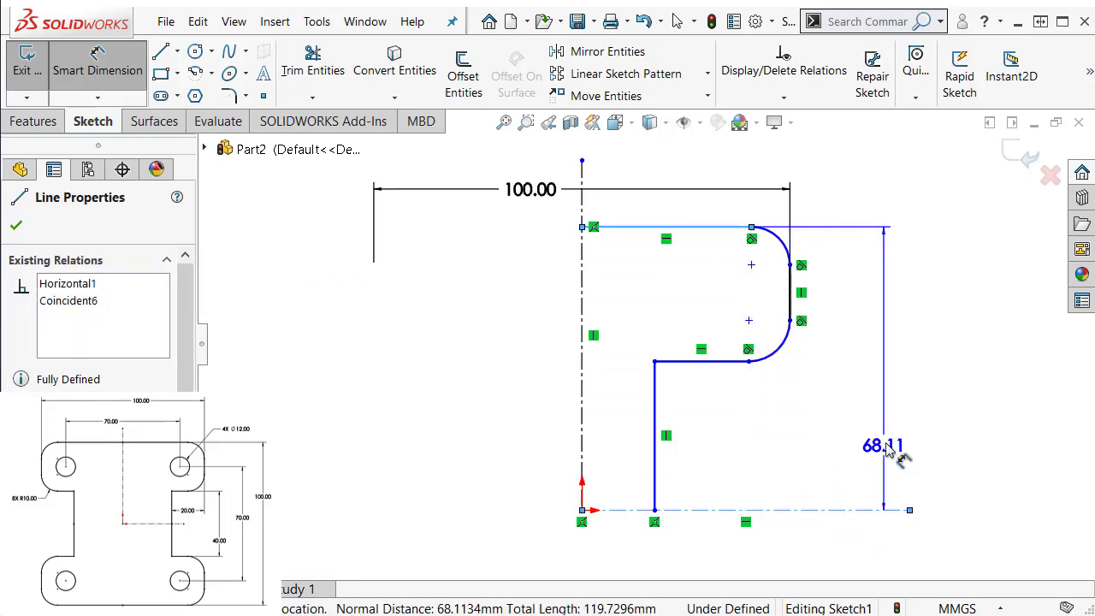
{"action": "key", "text": "z"}
{"action": "scroll", "coordinate": [779, 437], "scroll_direction": "down", "scroll_amount": 2}
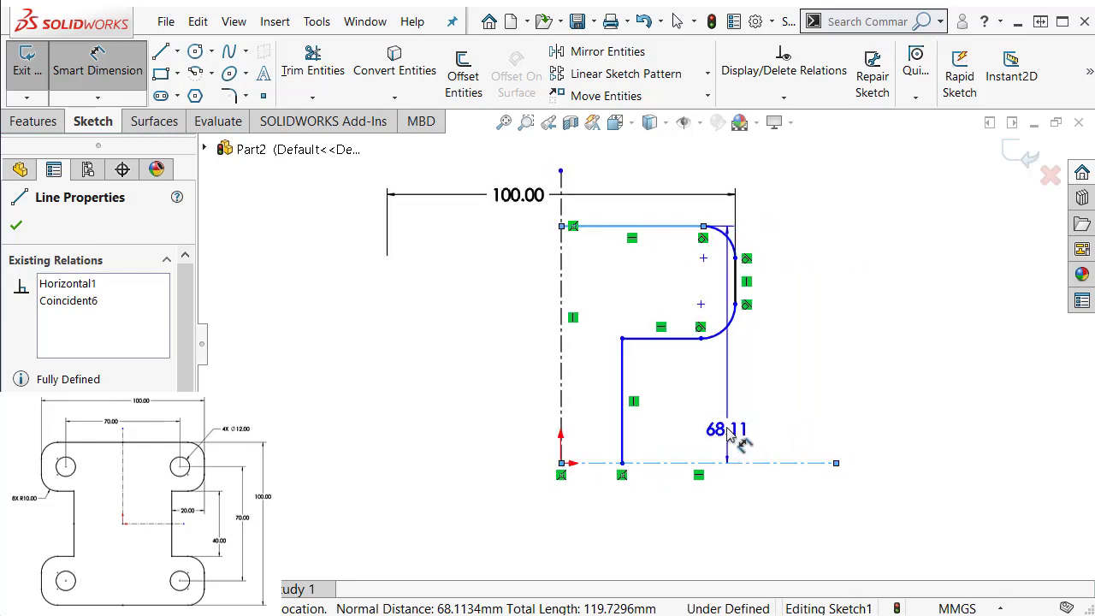
{"action": "left_click", "coordinate": [781, 508]}
{"action": "type", "text": "100"}
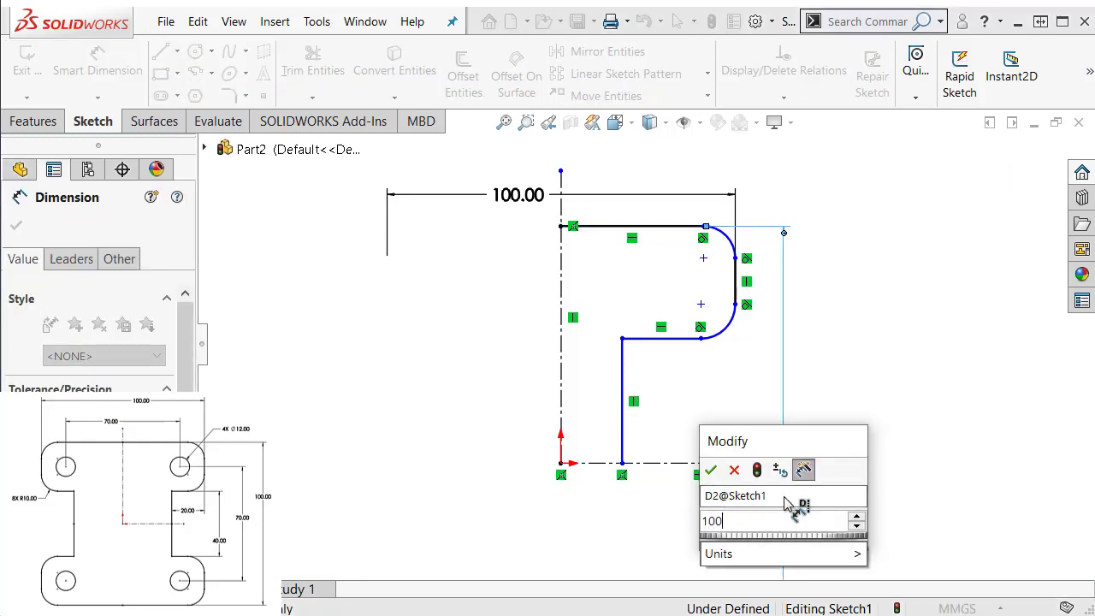
{"action": "key", "text": "Return"}
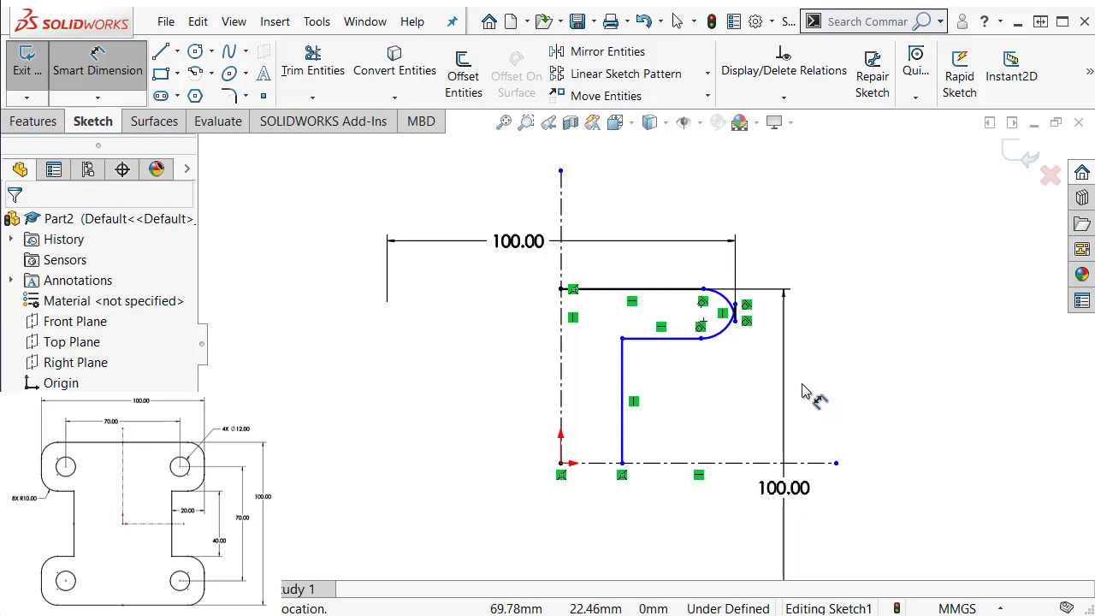
- Pull the lower horizontal line and the lower end of the short outer vertical line downward to separate the overlapping corner arcs
{"action": "scroll", "coordinate": [726, 376], "scroll_direction": "down", "scroll_amount": 3}
{"action": "scroll", "coordinate": [717, 349], "scroll_direction": "down", "scroll_amount": 3}
{"action": "key", "text": "Escape"}
{"action": "mouse_move", "coordinate": [741, 337]}
{"action": "middle_mouse_down", "text": "ctrl"}
{"action": "mouse_move", "coordinate": [734, 276]}
{"action": "mouse_move", "coordinate": [644, 405]}
{"action": "middle_mouse_up", "text": "ctrl"}
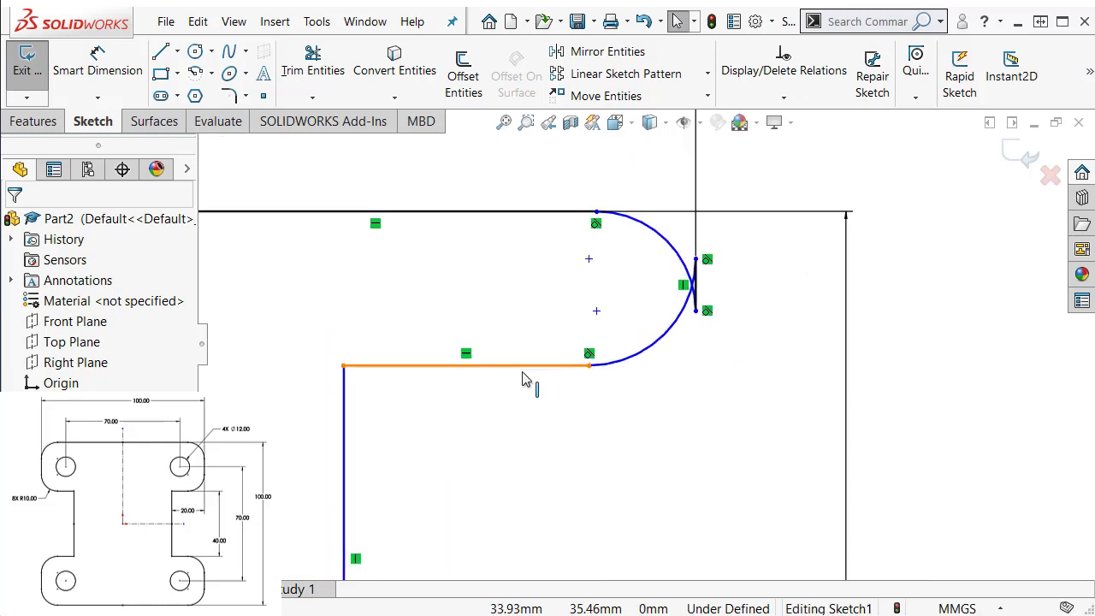
{"action": "left_click_drag", "start_coordinate": [508, 374], "coordinate": [509, 459]}
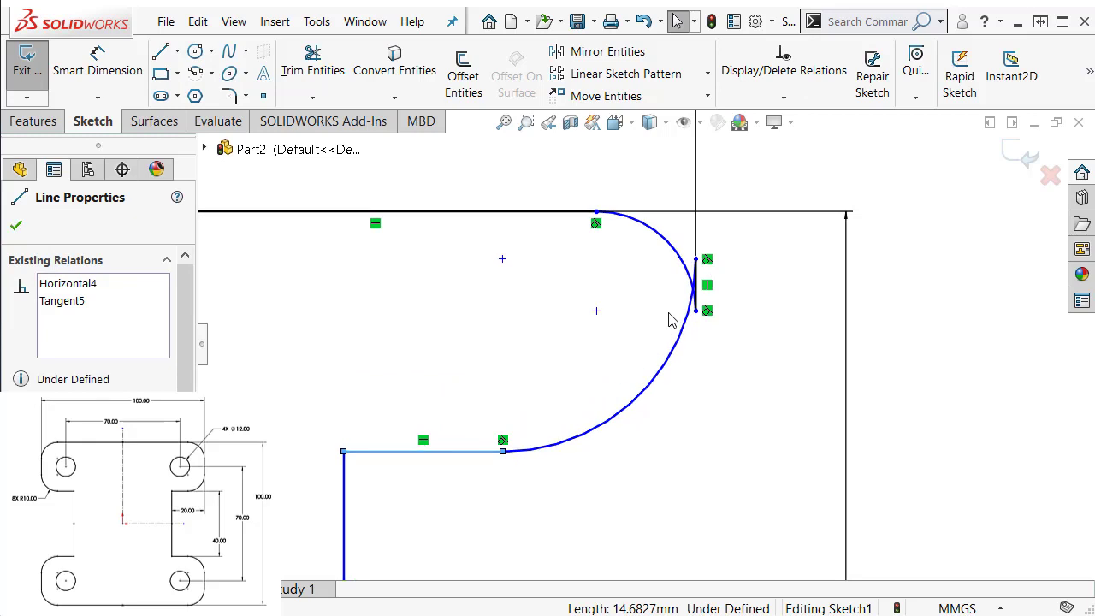
{"action": "scroll", "coordinate": [710, 255], "scroll_direction": "down", "scroll_amount": 1}
{"action": "left_click_drag", "start_coordinate": [697, 315], "coordinate": [711, 411]}
{"action": "left_click", "coordinate": [651, 521]}
{"action": "scroll", "coordinate": [651, 521], "scroll_direction": "up", "scroll_amount": 5}
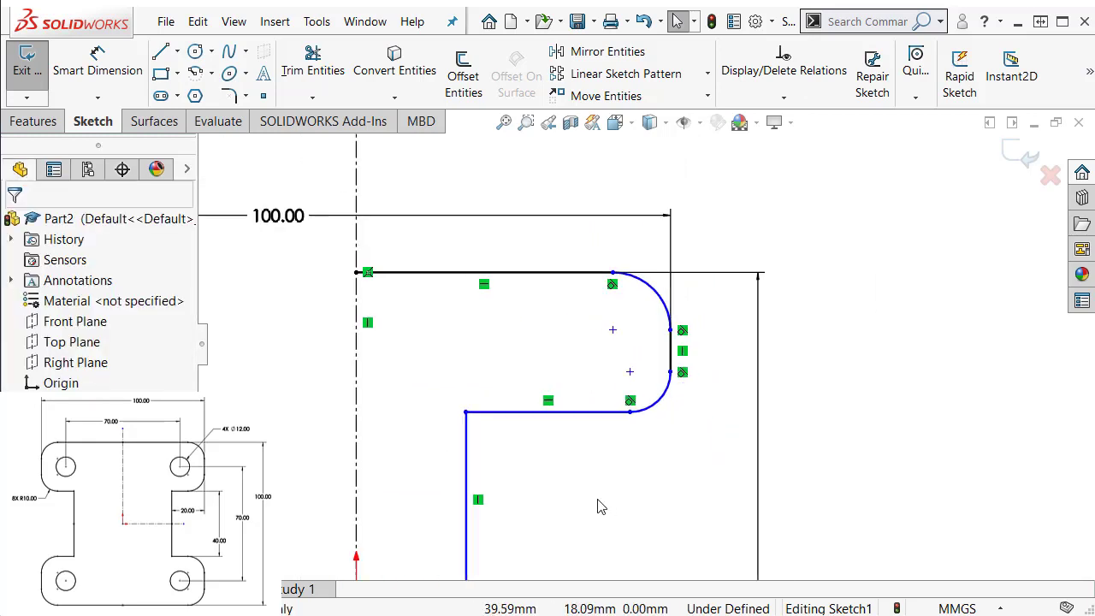
- Enlarge the lower corner arc to roughly match the upper one by moving its lower endpoint down and inward
{"action": "scroll", "coordinate": [621, 462], "scroll_direction": "down", "scroll_amount": 2}
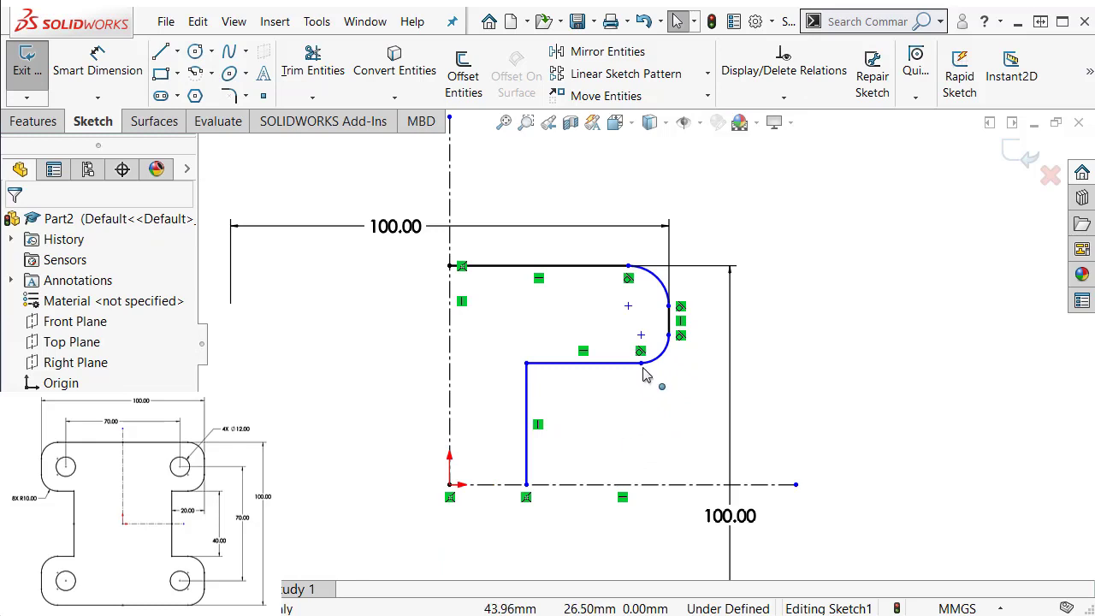
{"action": "mouse_move", "coordinate": [641, 364]}
{"action": "left_mouse_down"}
{"action": "mouse_move", "coordinate": [625, 367]}
{"action": "mouse_move", "coordinate": [629, 389]}
{"action": "left_mouse_up"}
{"action": "scroll", "coordinate": [631, 410], "scroll_direction": "down", "scroll_amount": 1}
{"action": "left_click", "coordinate": [647, 311]}
- Dimension the horizontal distance between the inner and outer vertical lines and set it to 20 mm
{"action": "left_click", "coordinate": [86, 72]}
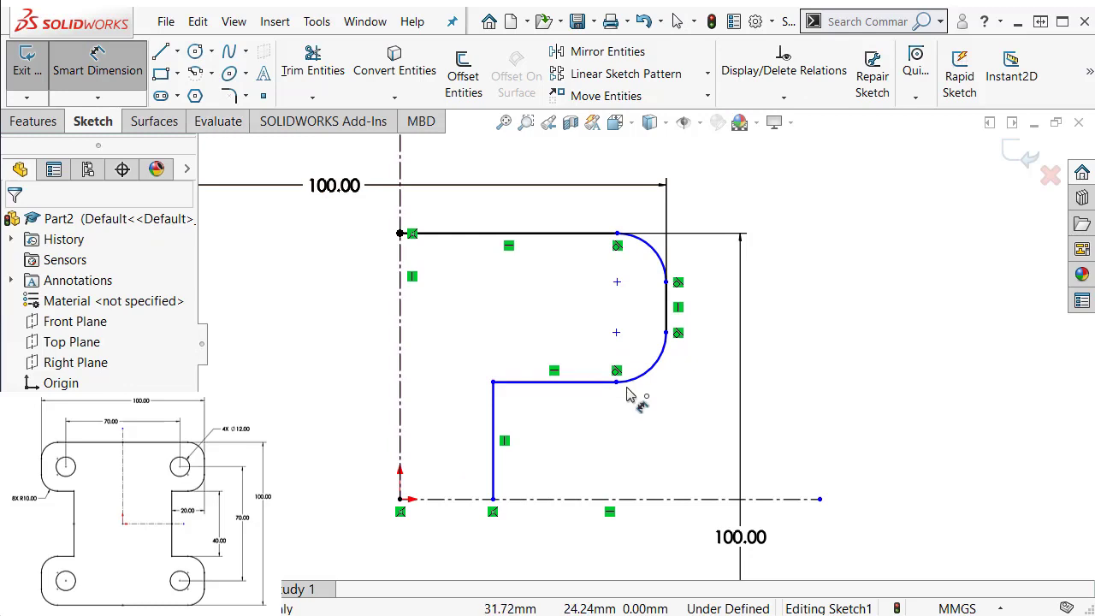
{"action": "left_click", "coordinate": [495, 421]}
{"action": "left_click", "coordinate": [667, 315]}
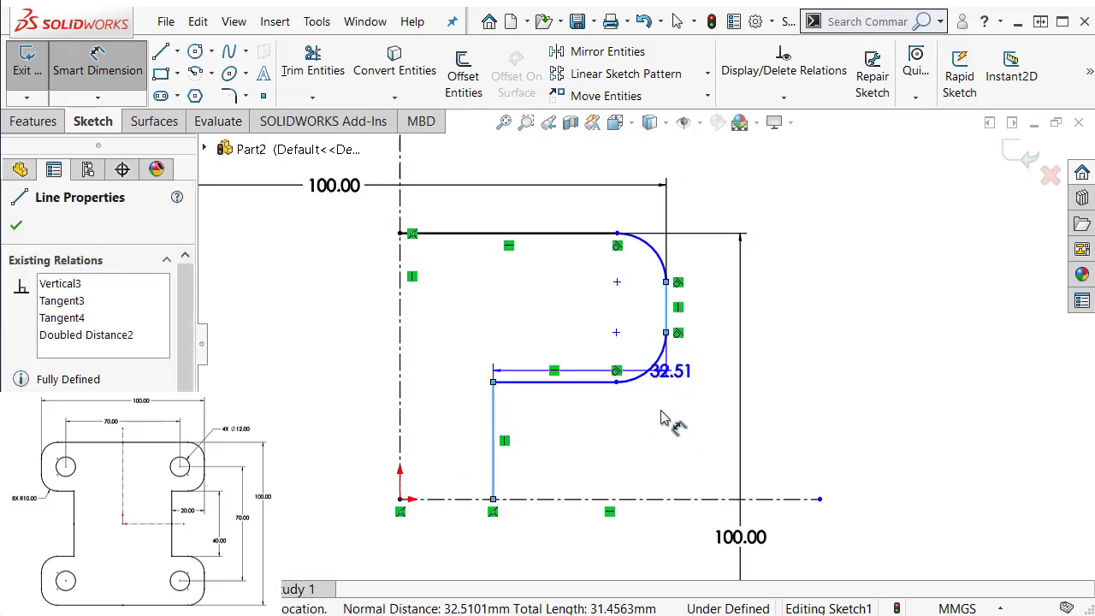
{"action": "left_click", "coordinate": [599, 445]}
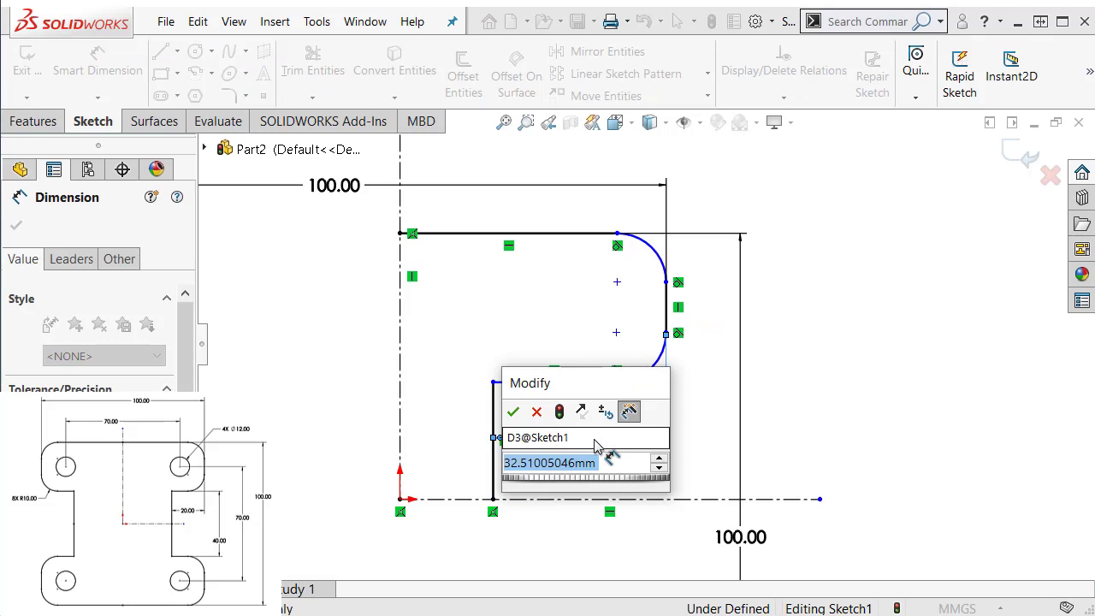
{"action": "type", "text": "20"}
{"action": "key", "text": "Return"}
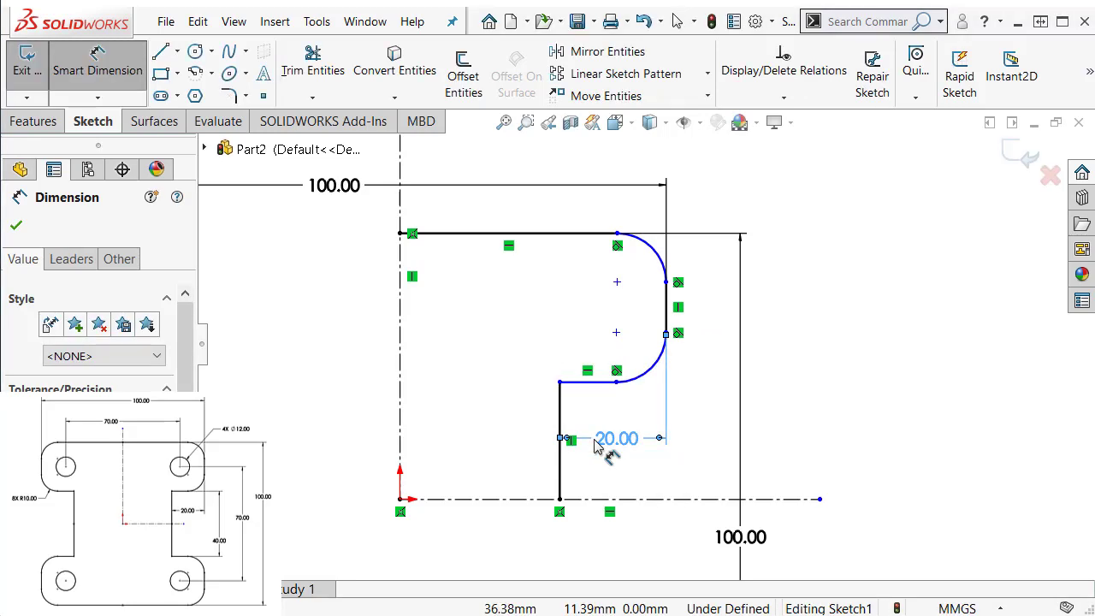
- Dimension the lower horizontal line as a doubled distance across the horizontal centerline and set it to 40 mm
{"action": "left_click", "coordinate": [598, 385]}
{"action": "left_click", "coordinate": [646, 500]}
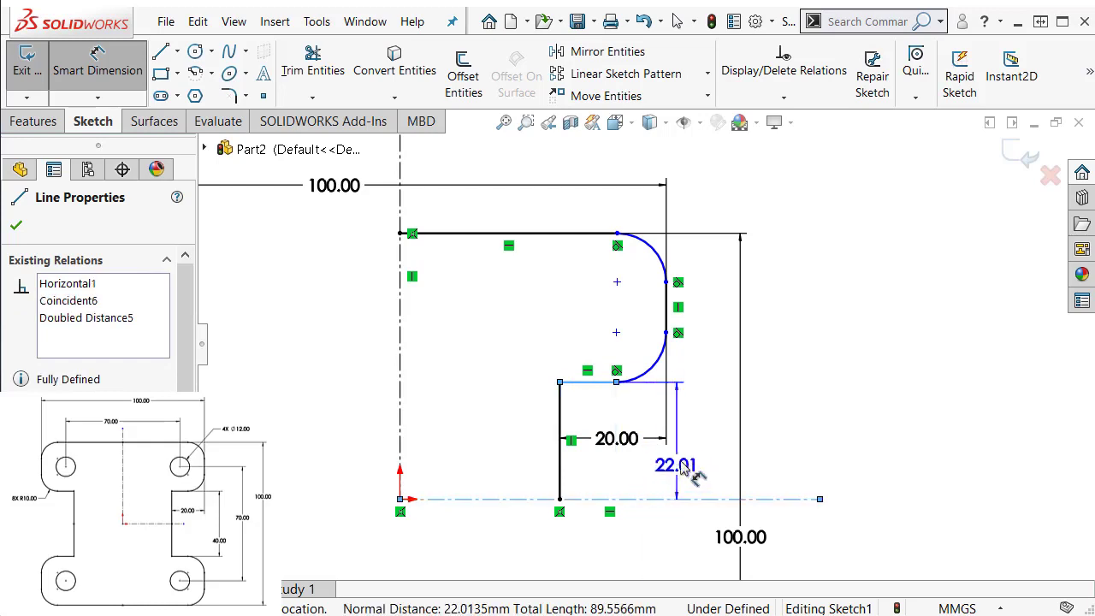
{"action": "left_click", "coordinate": [673, 534]}
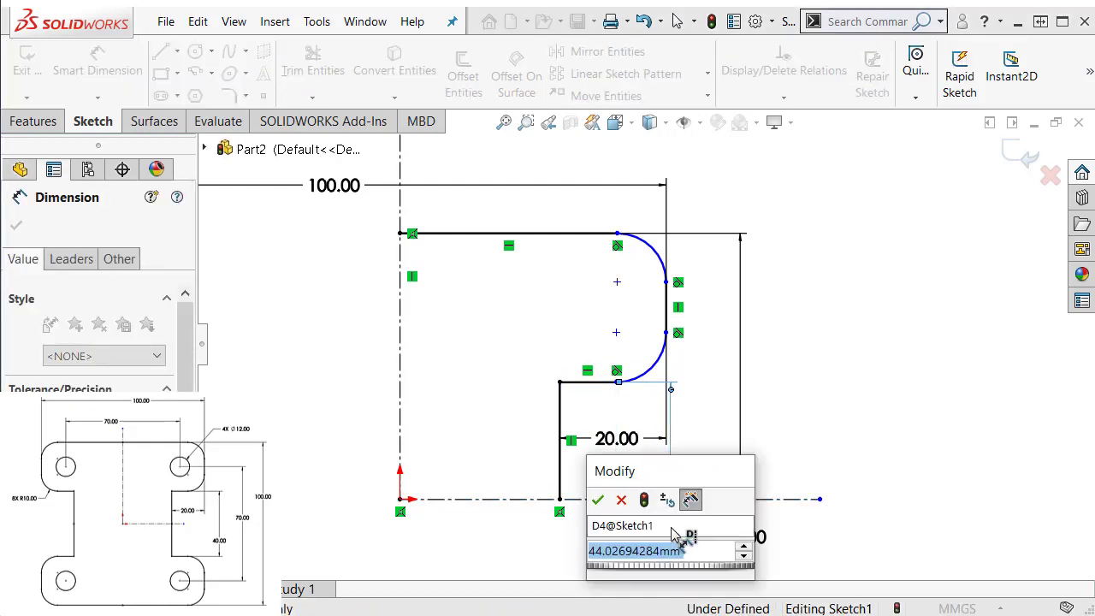
{"action": "type", "text": "40"}
{"action": "key", "text": "Return"}
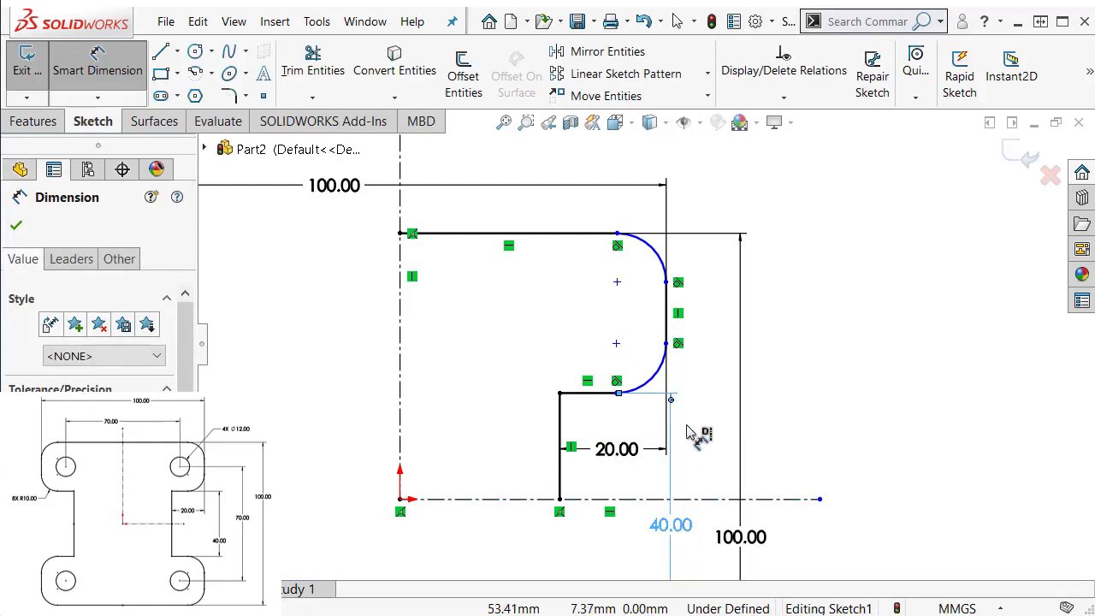
- Make the upper and lower corner arcs equal in radius with an Equal relation
{"action": "scroll", "coordinate": [691, 432], "scroll_direction": "down", "scroll_amount": 3}
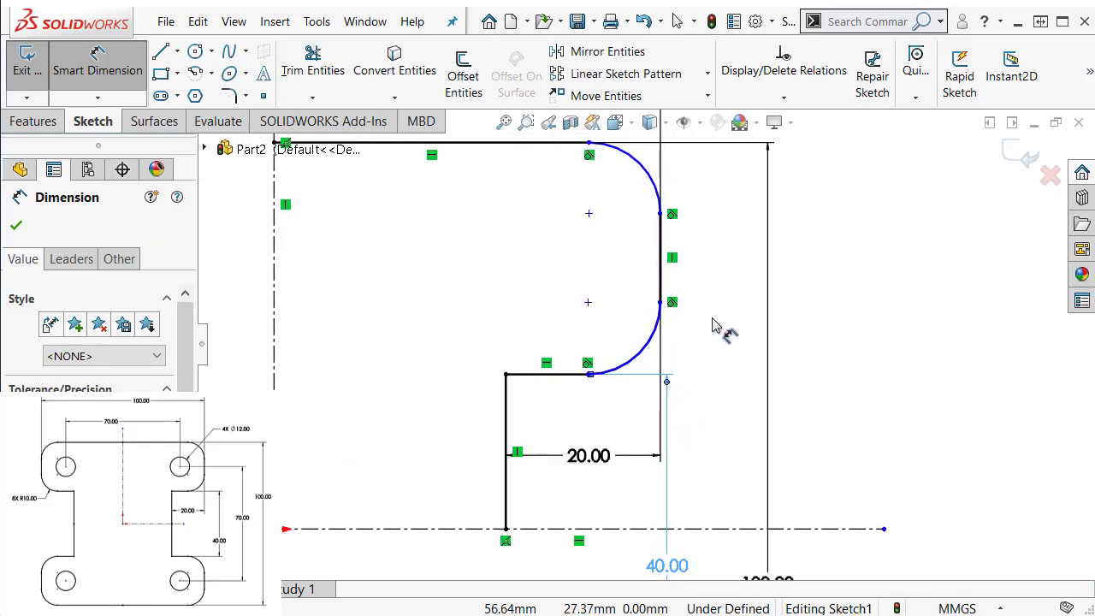
{"action": "key", "text": "Escape"}
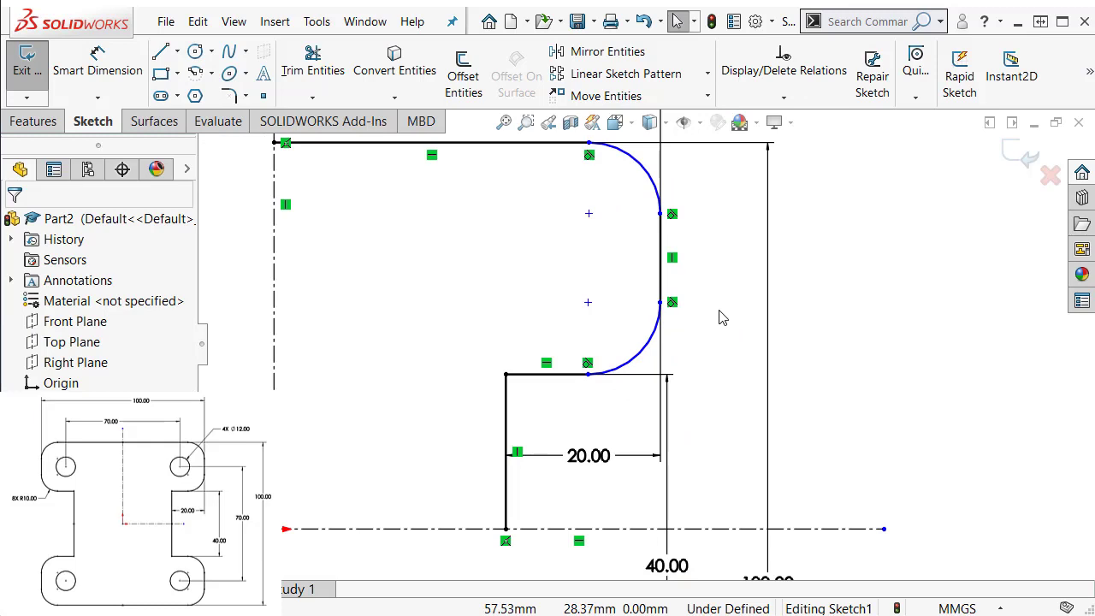
{"action": "scroll", "coordinate": [717, 314], "scroll_direction": "up", "scroll_amount": 1}
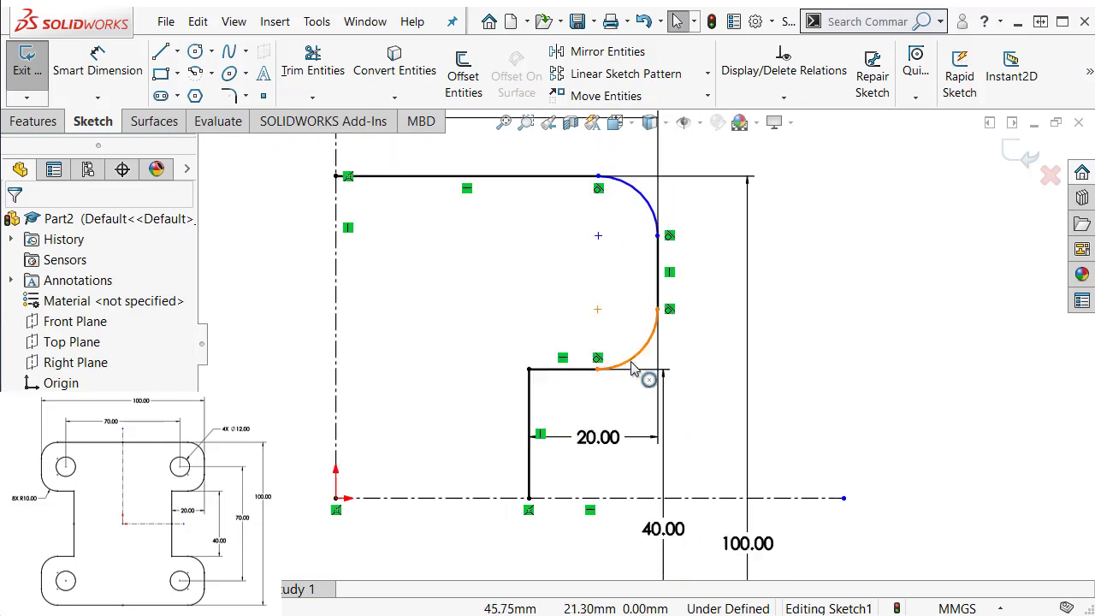
{"action": "left_click", "coordinate": [649, 208]}
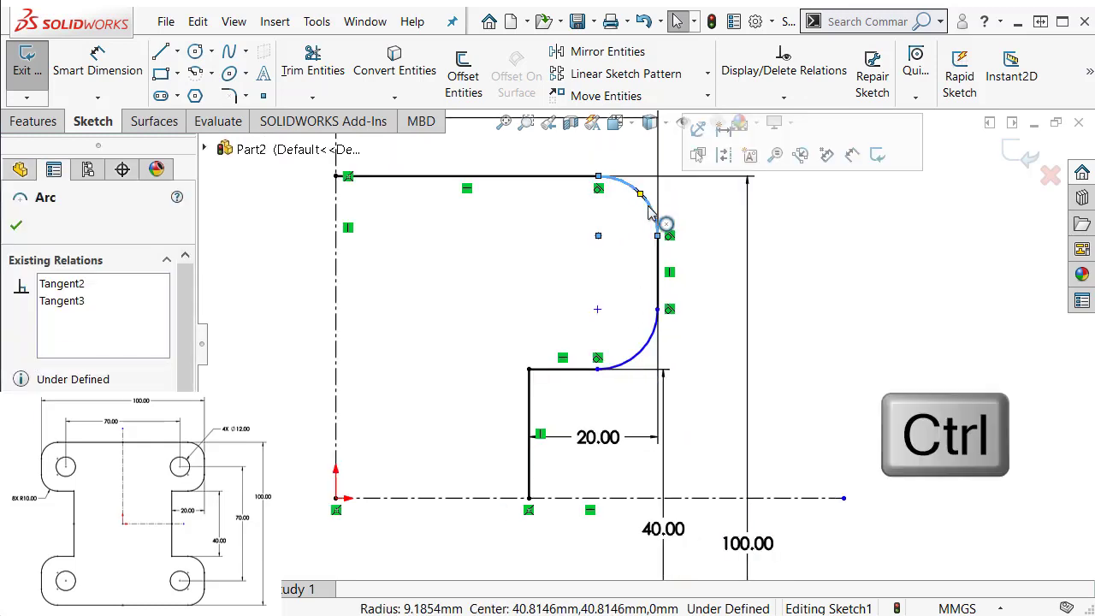
{"action": "left_click", "coordinate": [648, 351], "text": "ctrl"}
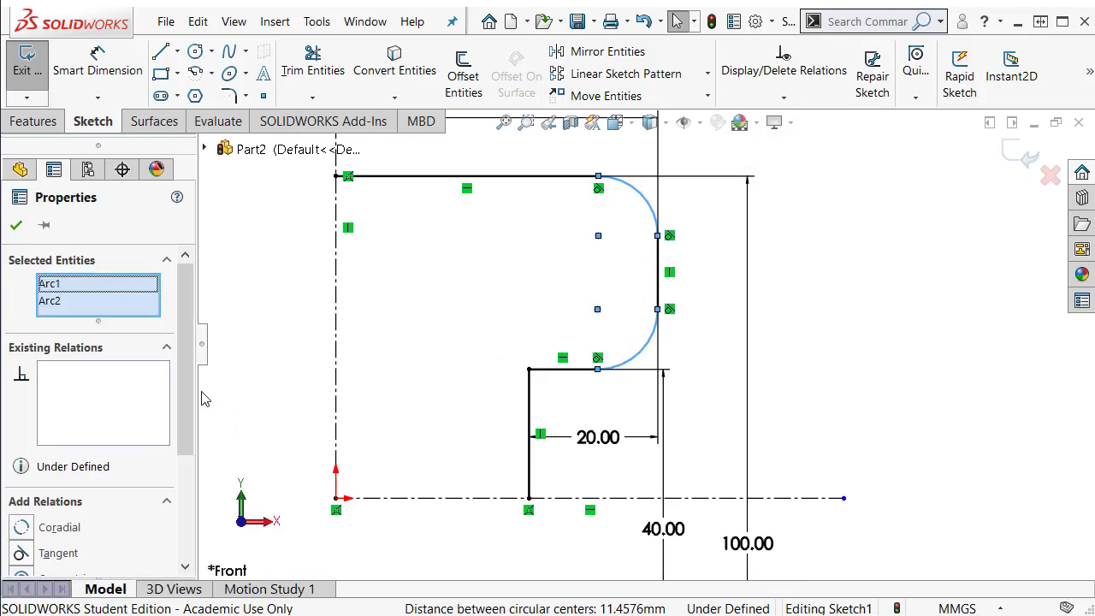
{"action": "scroll", "coordinate": [190, 402], "scroll_direction": "down", "scroll_amount": 3}
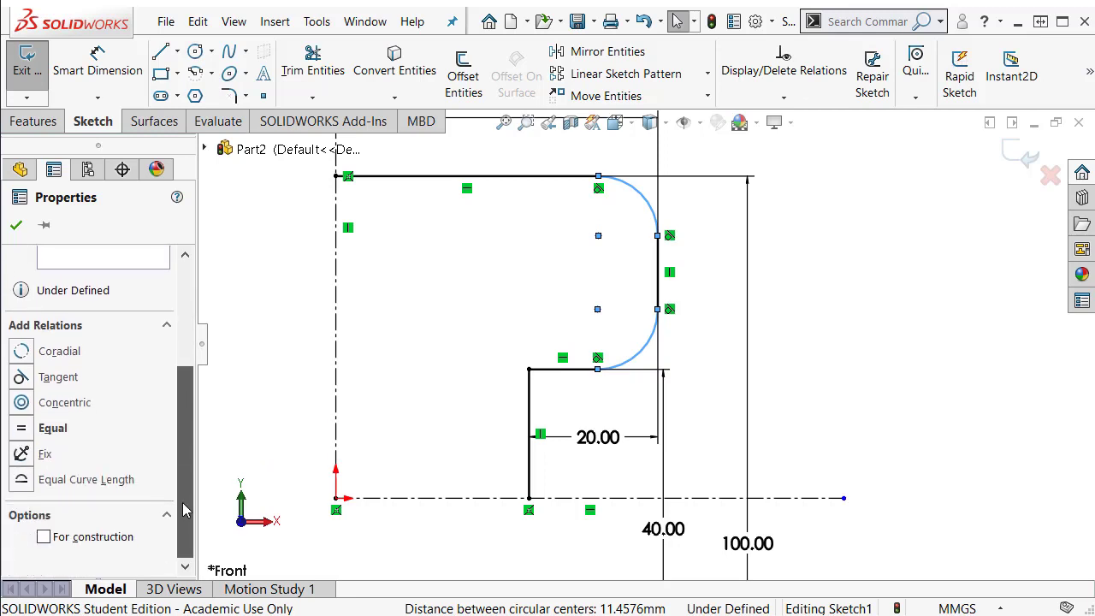
{"action": "left_click", "coordinate": [24, 427]}
{"action": "left_click", "coordinate": [813, 334]}
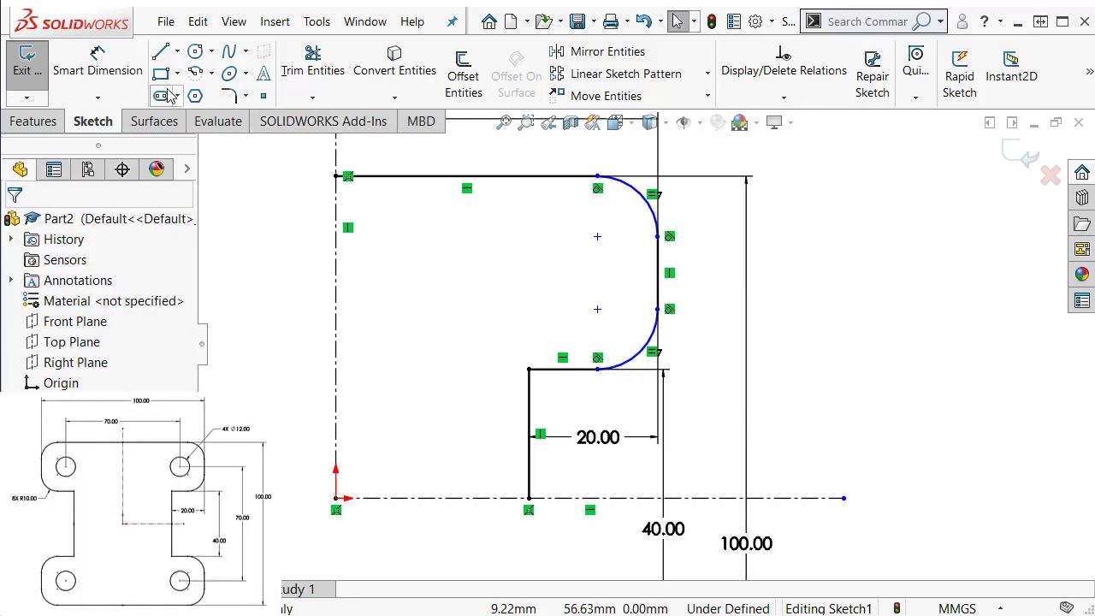
- Dimension the radius of the upper corner arc and set it to 10 mm
{"action": "left_click", "coordinate": [97, 60]}
{"action": "left_click", "coordinate": [640, 193]}
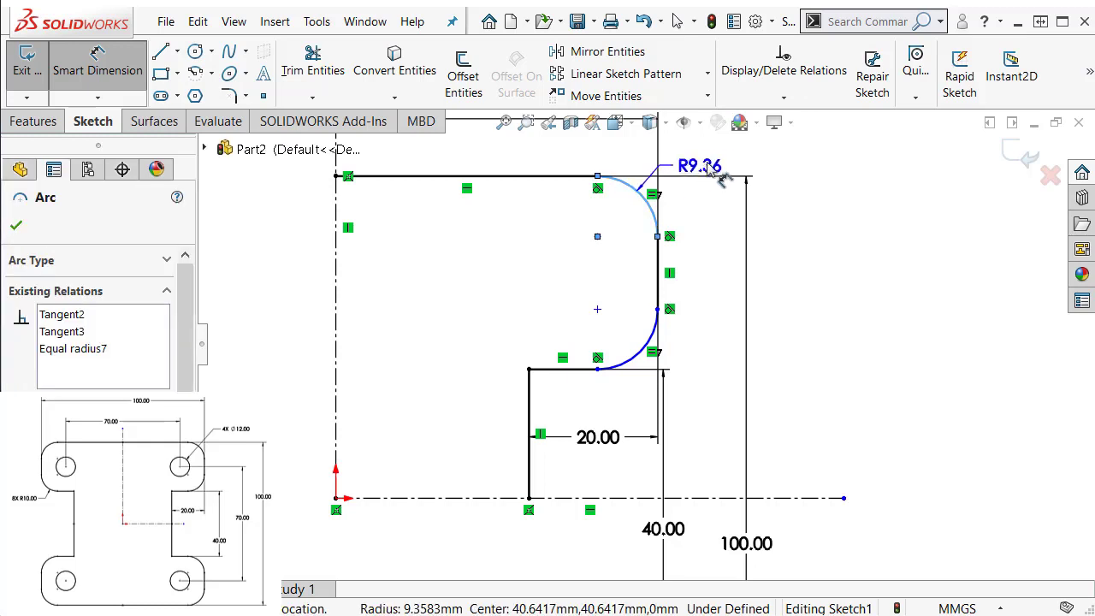
{"action": "left_click", "coordinate": [730, 163]}
{"action": "type", "text": "10"}
{"action": "key", "text": "Return"}
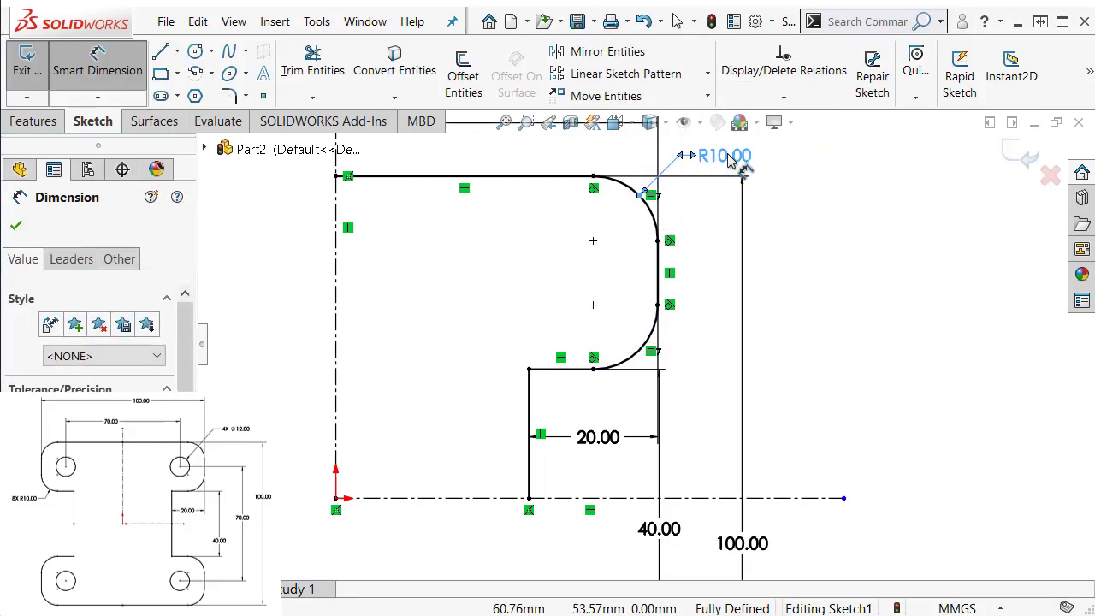
{"action": "key", "text": "Escape"}
{"action": "key", "text": "f"}
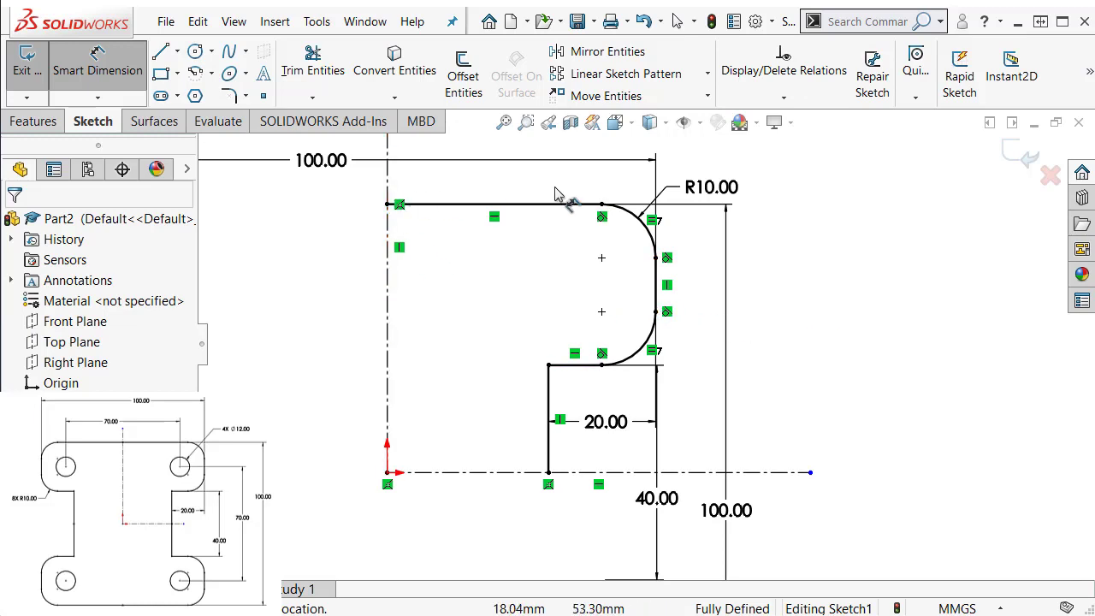
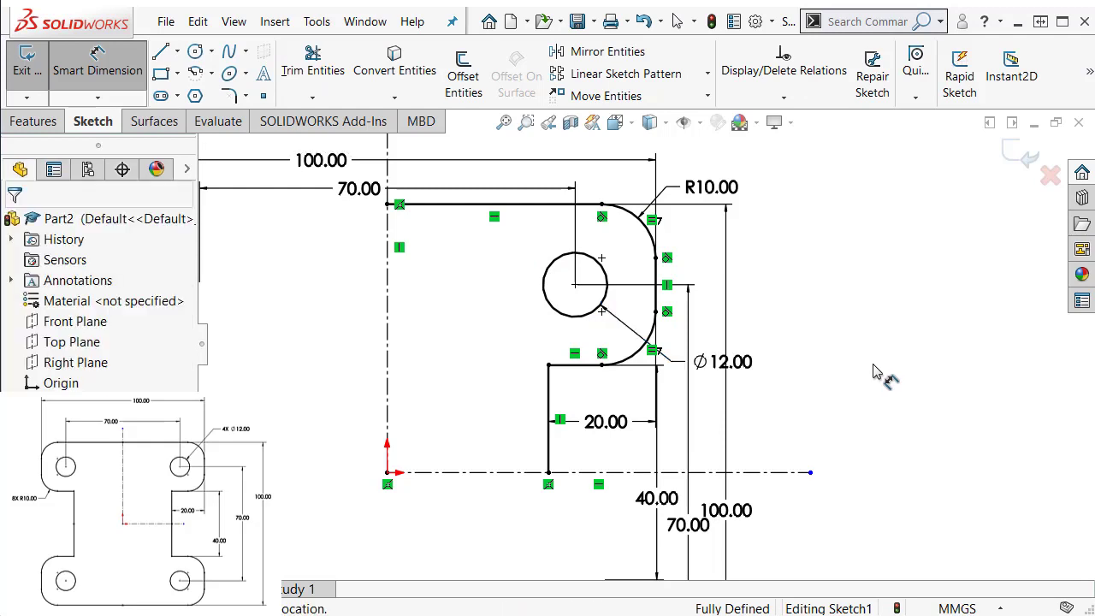
- Move the horizontal 100 mm and 70 mm dimensions and the R10 dimension farther away from the profile's upper edge
{"action": "key", "text": "Escape"}
{"action": "key", "text": "z"}
{"action": "key", "text": "z"}
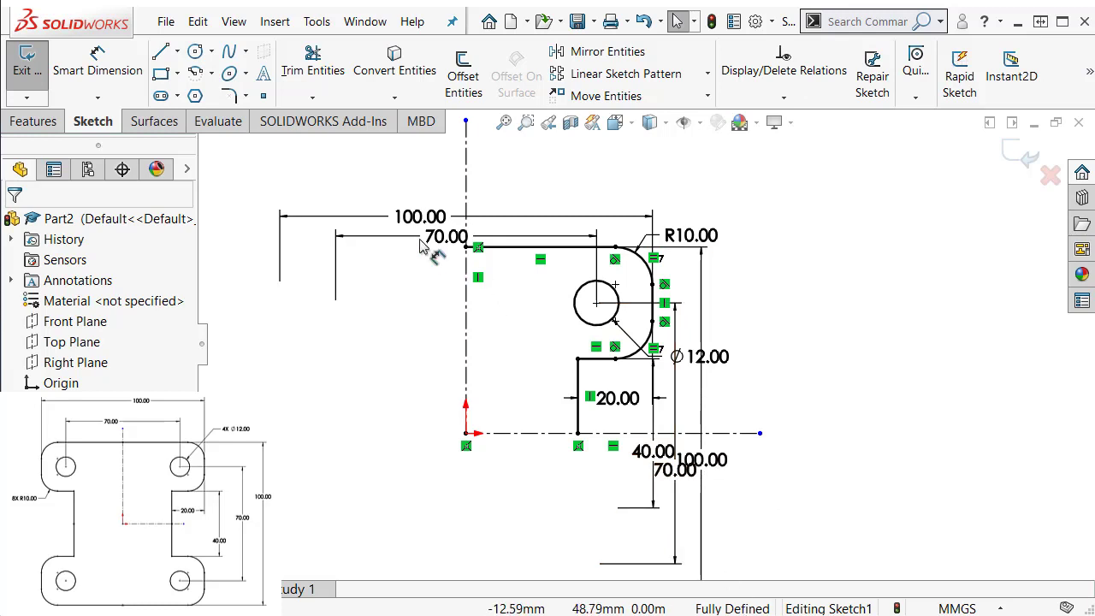
{"action": "left_click_drag", "start_coordinate": [420, 216], "coordinate": [433, 173]}
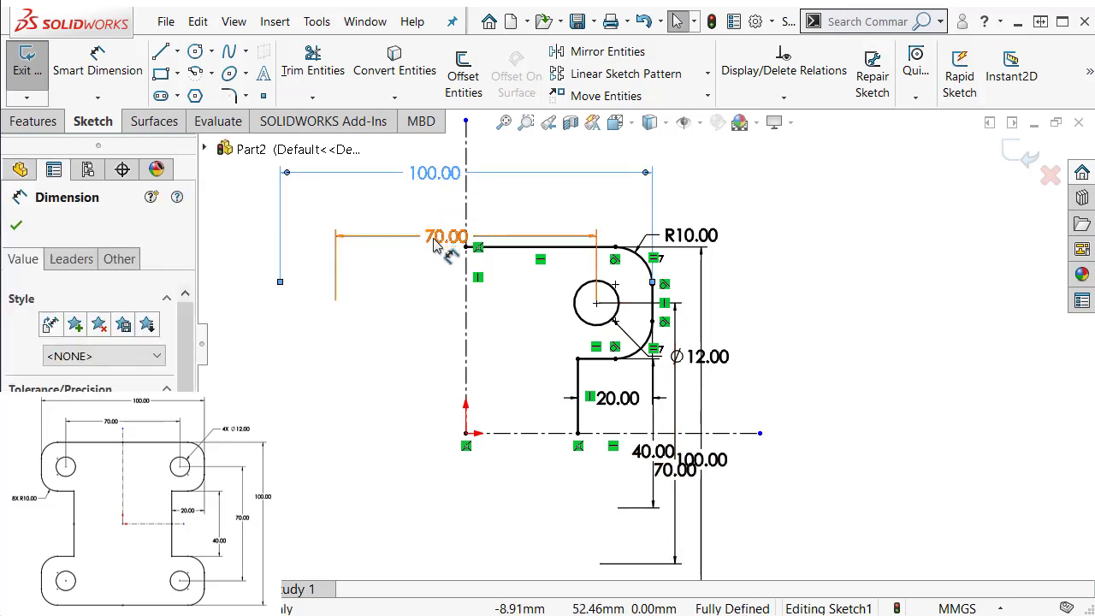
{"action": "left_click_drag", "start_coordinate": [432, 243], "coordinate": [424, 211]}
{"action": "left_click_drag", "start_coordinate": [696, 231], "coordinate": [727, 207]}
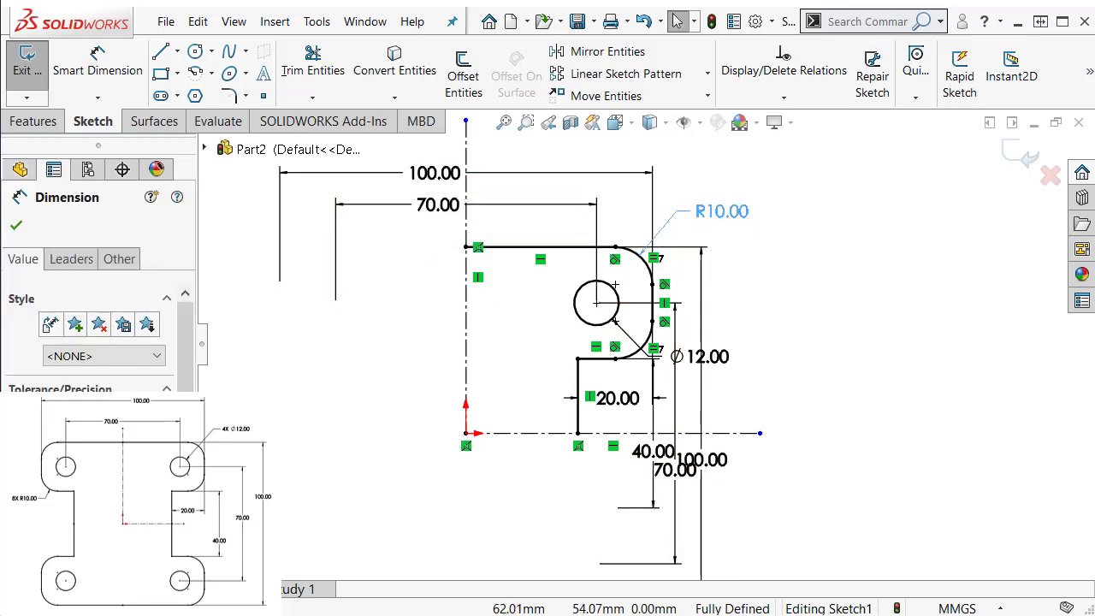
- Spread out the hole diameter and vertical dimensions beside the profile, and raise the overall width dimension to clear the others
{"action": "mouse_move", "coordinate": [726, 374]}
{"action": "left_mouse_down"}
{"action": "mouse_move", "coordinate": [778, 379]}
{"action": "mouse_move", "coordinate": [646, 381]}
{"action": "mouse_move", "coordinate": [741, 376]}
{"action": "mouse_move", "coordinate": [732, 371]}
{"action": "left_mouse_up"}
{"action": "left_click_drag", "start_coordinate": [706, 460], "coordinate": [752, 423]}
{"action": "left_click_drag", "start_coordinate": [666, 457], "coordinate": [686, 456]}
{"action": "left_click", "coordinate": [855, 464]}
{"action": "key", "text": "f"}
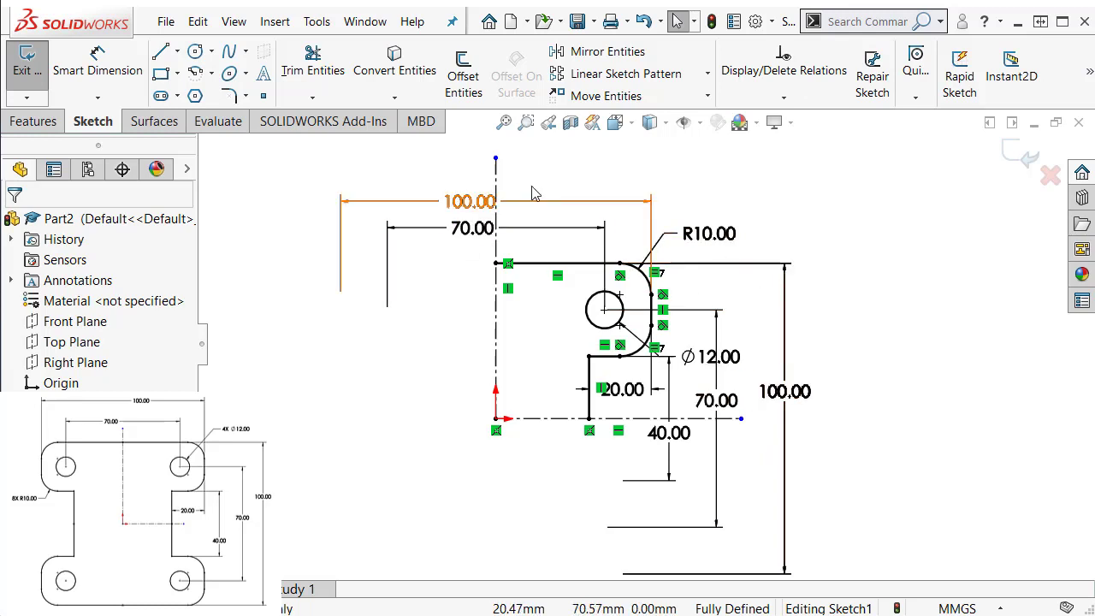
{"action": "left_click_drag", "start_coordinate": [469, 202], "coordinate": [534, 182]}
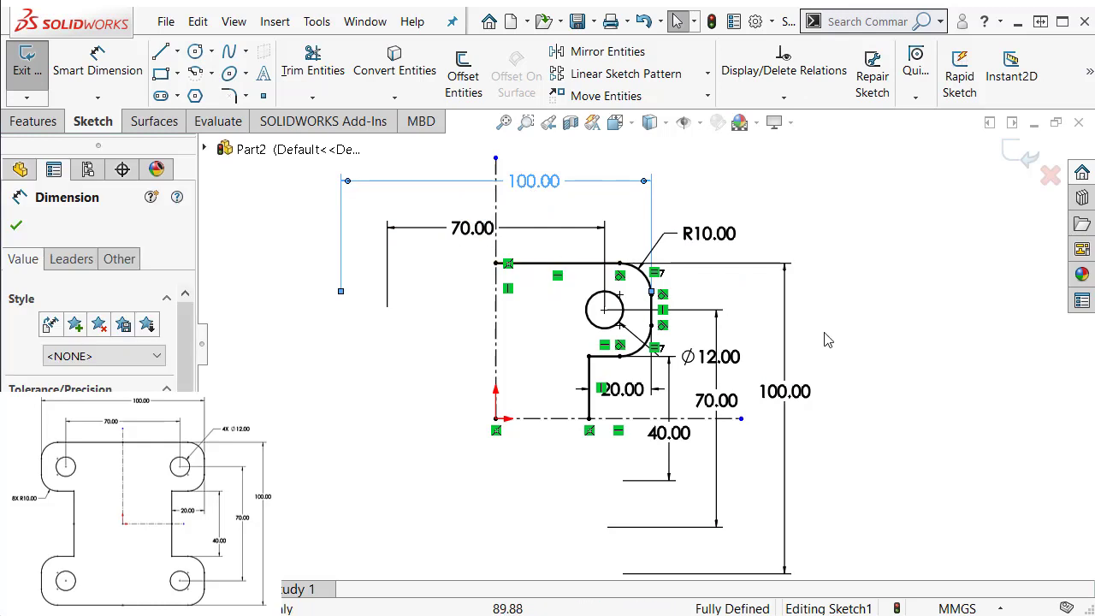
{"action": "left_click", "coordinate": [875, 362]}
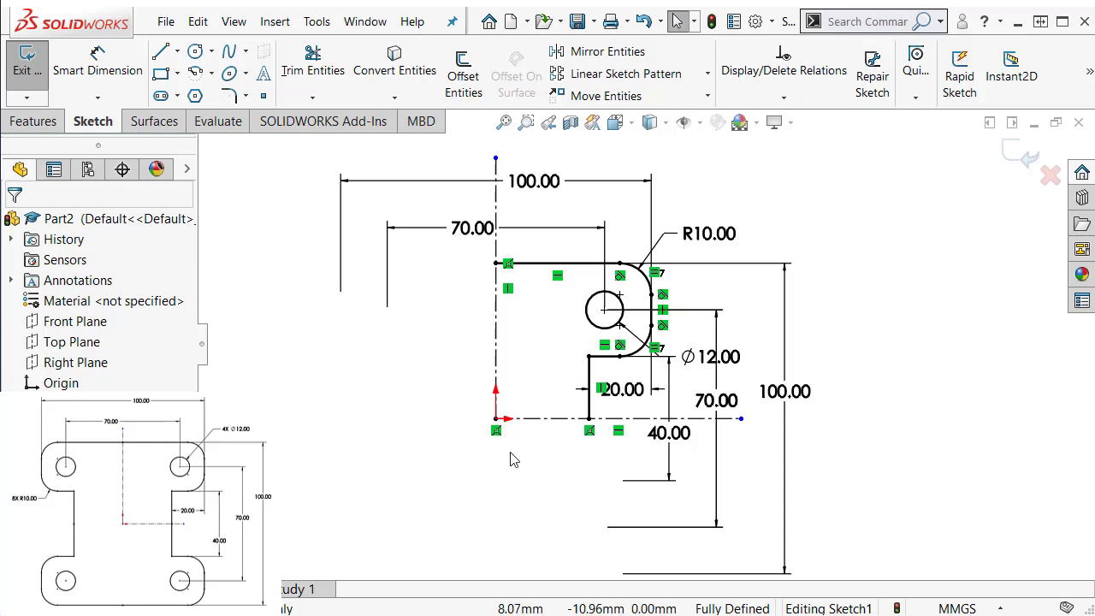
- Start the Mirror Entities operation for the quarter profile
{"action": "scroll", "coordinate": [505, 443], "scroll_direction": "down", "scroll_amount": 2}
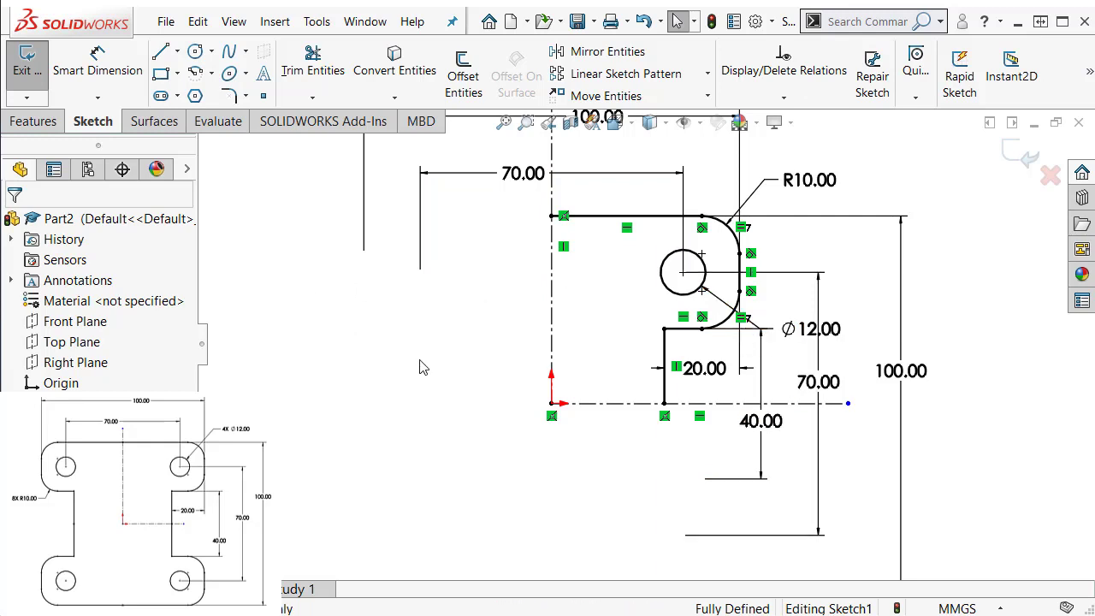
{"action": "left_click", "coordinate": [550, 137]}
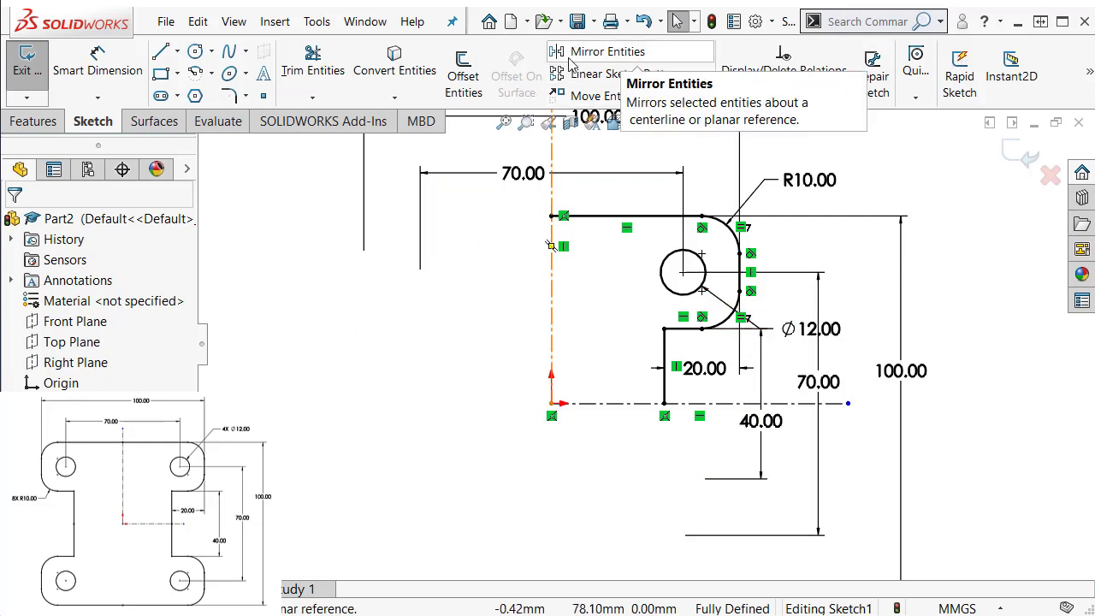
{"action": "left_click", "coordinate": [569, 60]}
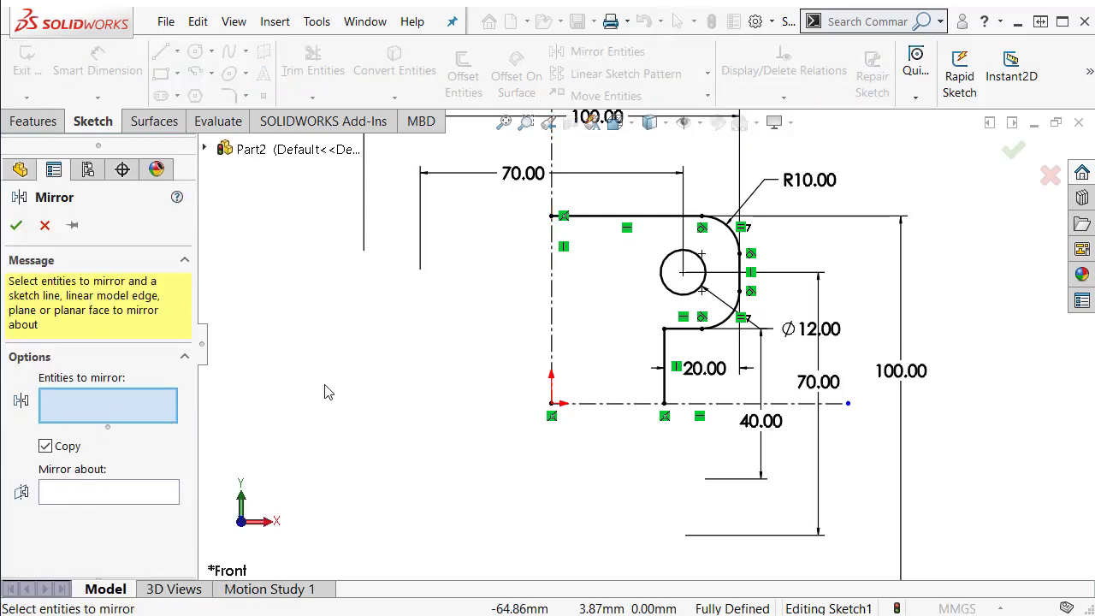
{"action": "left_click", "coordinate": [596, 216]}
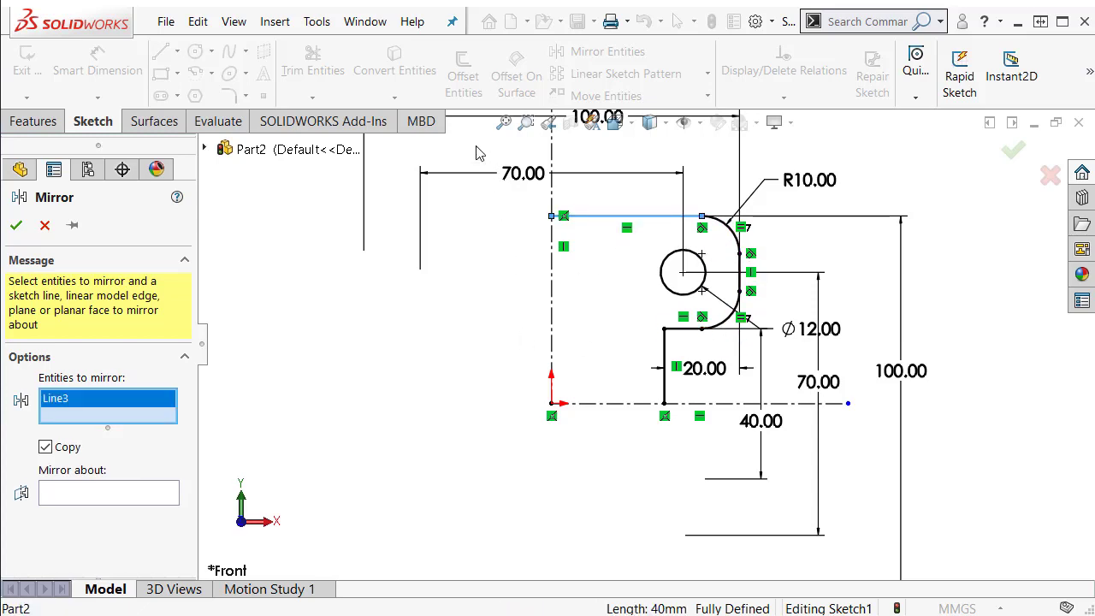
{"action": "left_click_drag", "start_coordinate": [476, 146], "coordinate": [788, 456]}
{"action": "right_click", "coordinate": [91, 409]}
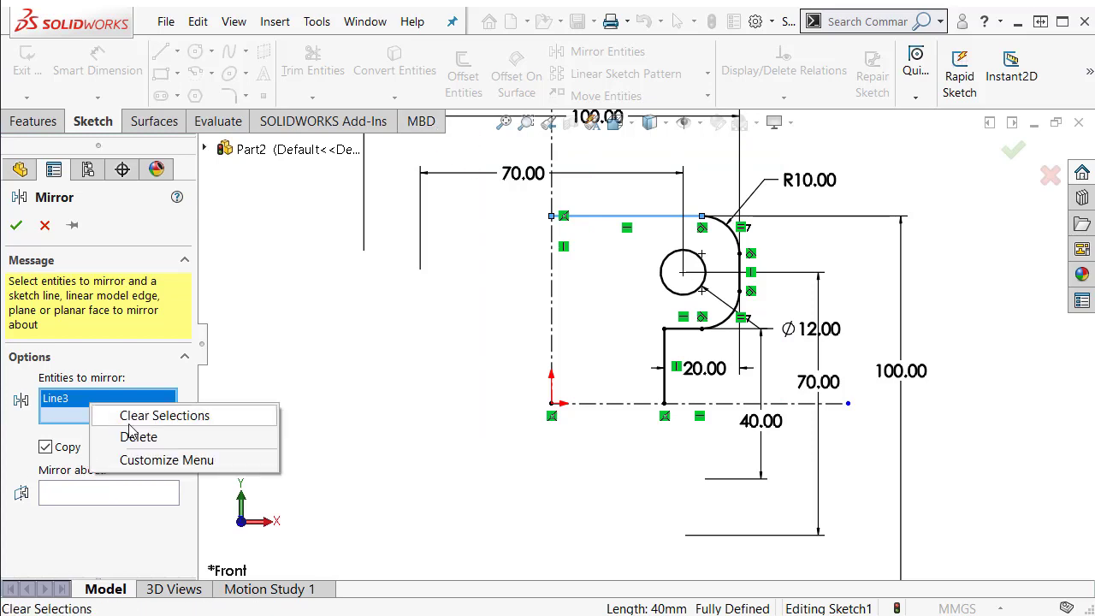
{"action": "left_click", "coordinate": [159, 417]}
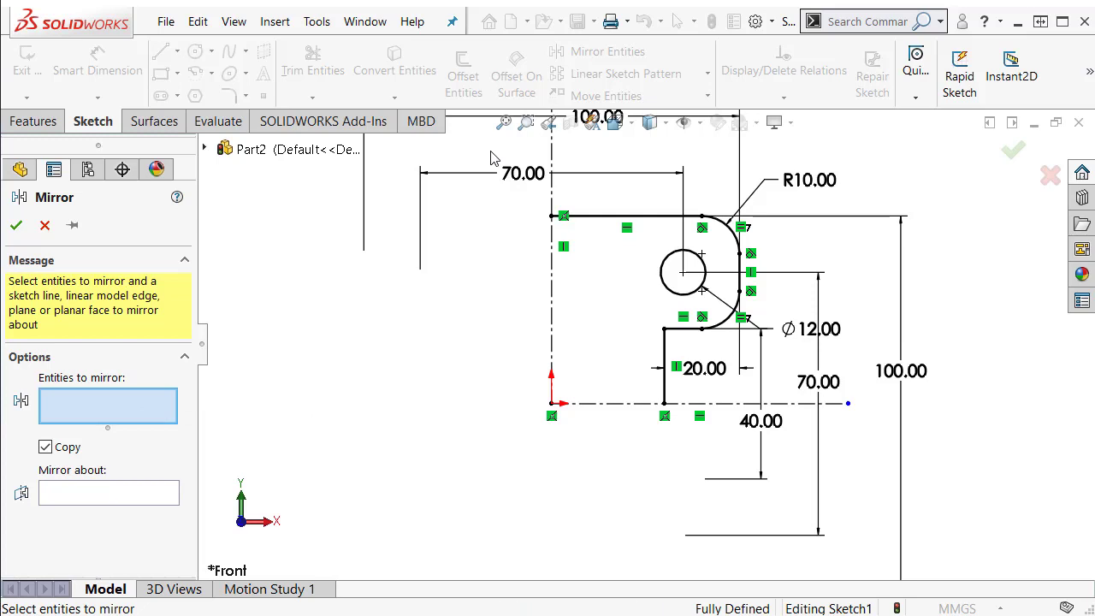
{"action": "mouse_move", "coordinate": [491, 154]}
{"action": "left_mouse_down"}
{"action": "mouse_move", "coordinate": [585, 267]}
{"action": "mouse_move", "coordinate": [803, 460]}
{"action": "left_mouse_up"}
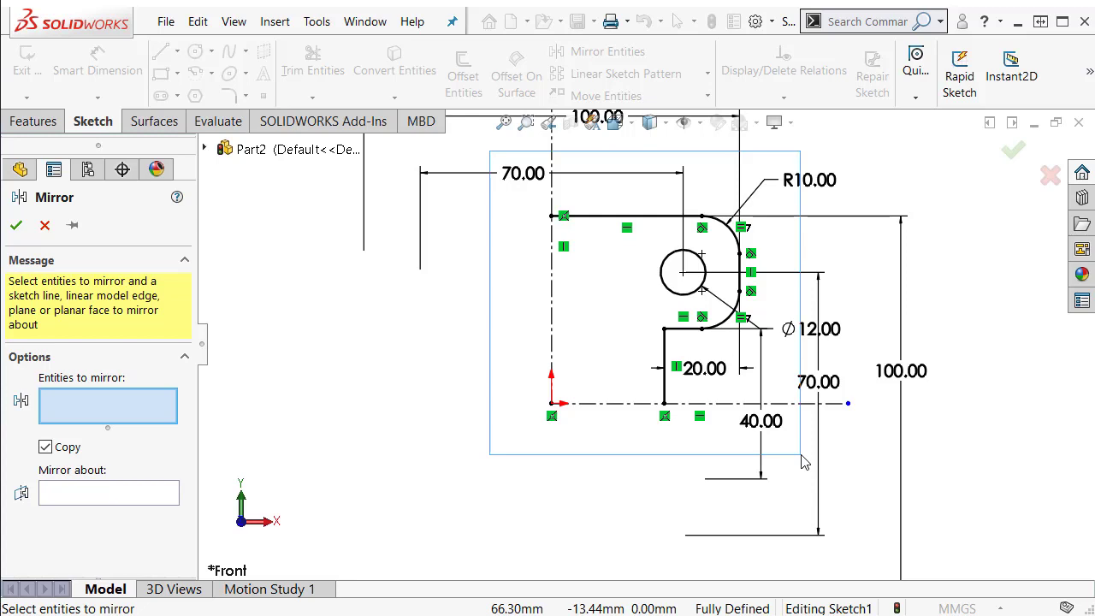
{"action": "left_click_drag", "start_coordinate": [805, 462], "coordinate": [861, 484]}
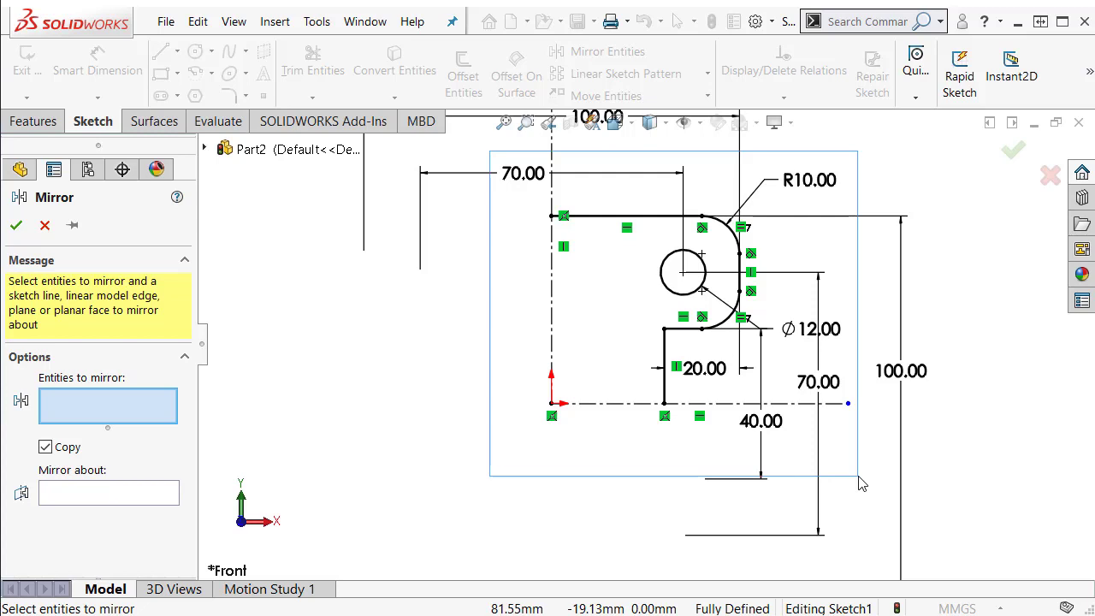
{"action": "left_click_drag", "start_coordinate": [859, 477], "coordinate": [870, 487]}
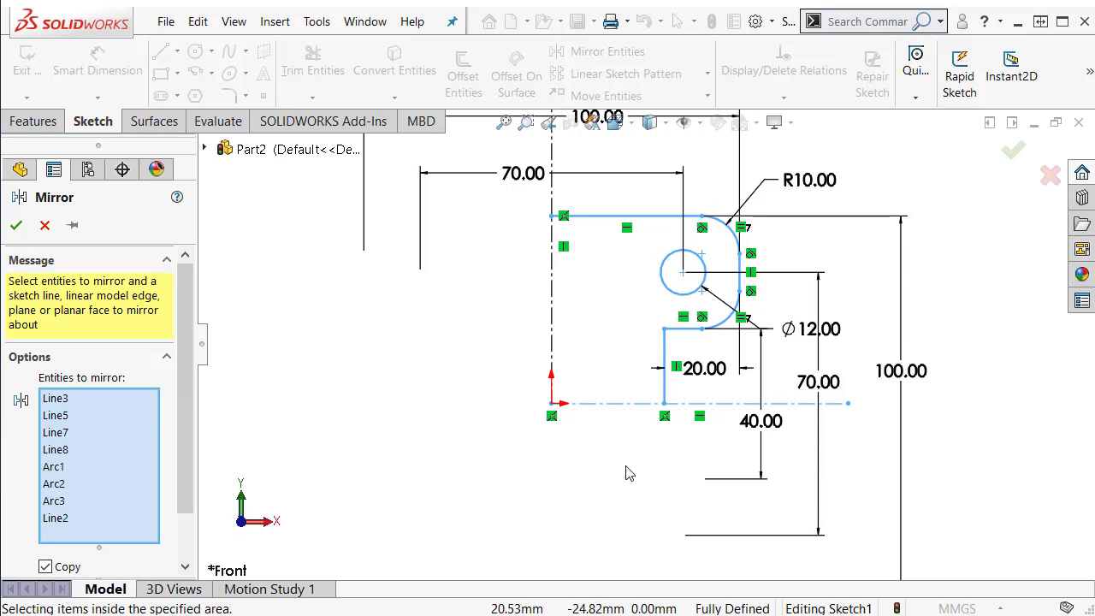
{"action": "left_click", "coordinate": [582, 405]}
{"action": "right_click", "coordinate": [113, 486]}
{"action": "left_click", "coordinate": [187, 503]}
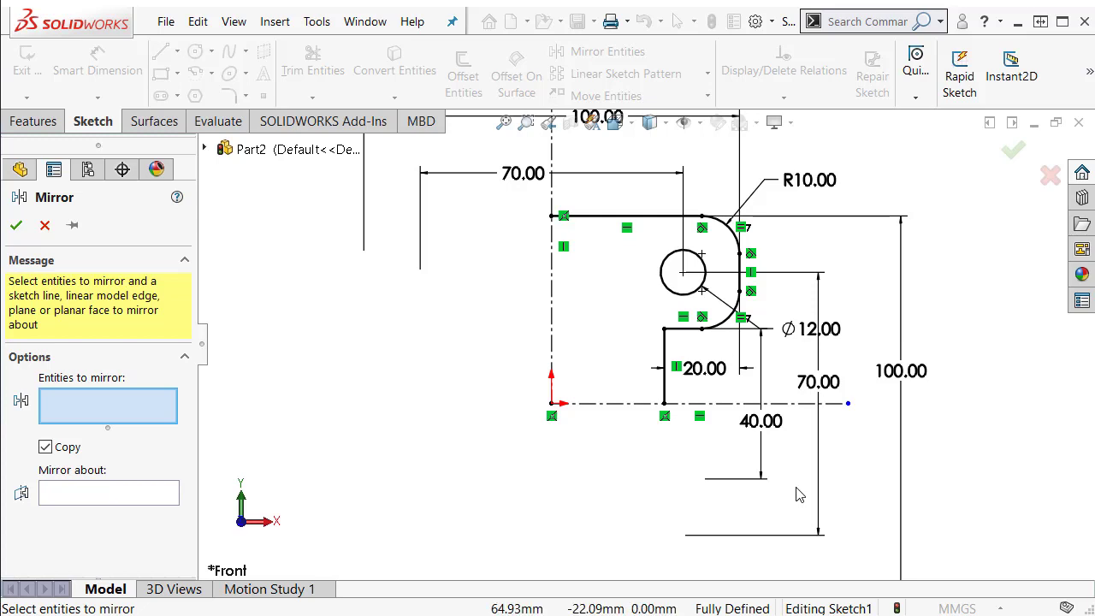
- Mirror a copy of the quarter profile and its hole, without the centerlines, about the vertical centerline
{"action": "mouse_move", "coordinate": [795, 488]}
{"action": "left_mouse_down"}
{"action": "mouse_move", "coordinate": [547, 302]}
{"action": "mouse_move", "coordinate": [471, 180]}
{"action": "mouse_move", "coordinate": [472, 191]}
{"action": "left_mouse_up"}
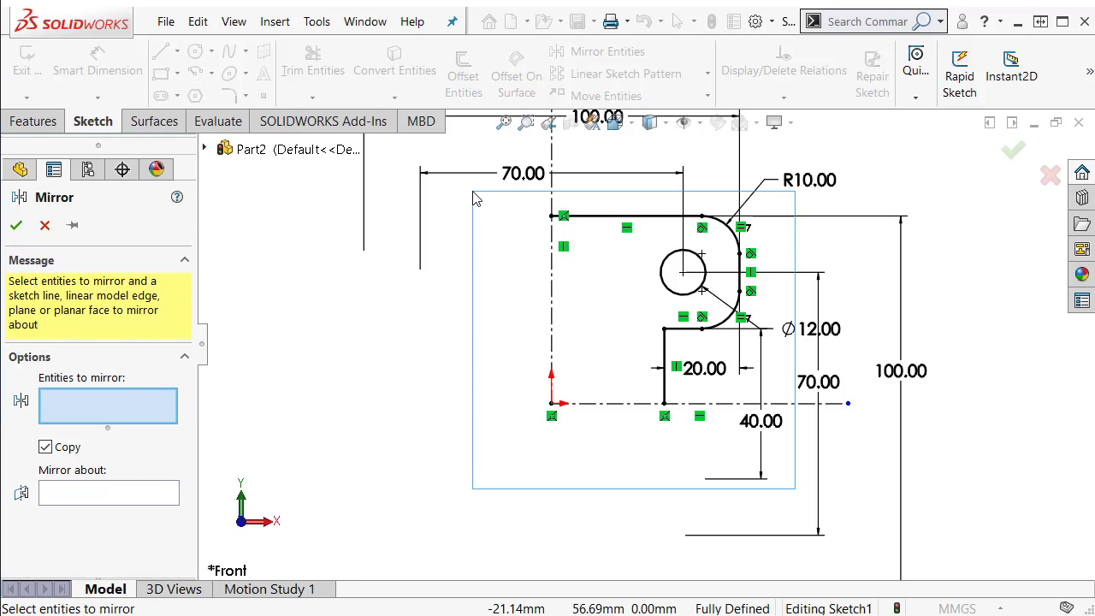
{"action": "left_click_drag", "start_coordinate": [473, 193], "coordinate": [475, 195]}
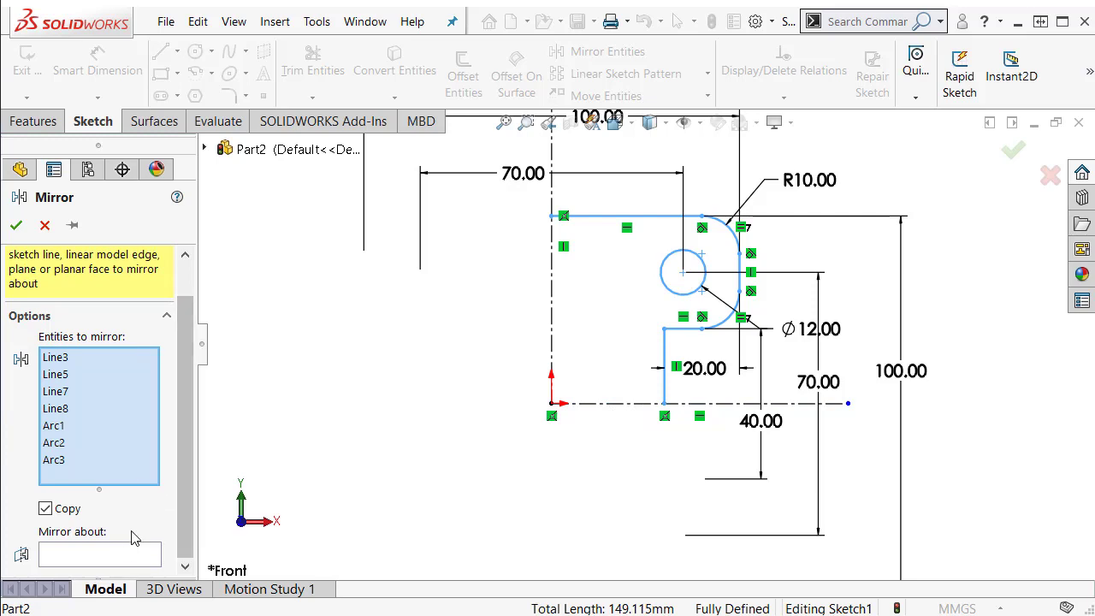
{"action": "left_click", "coordinate": [65, 553]}
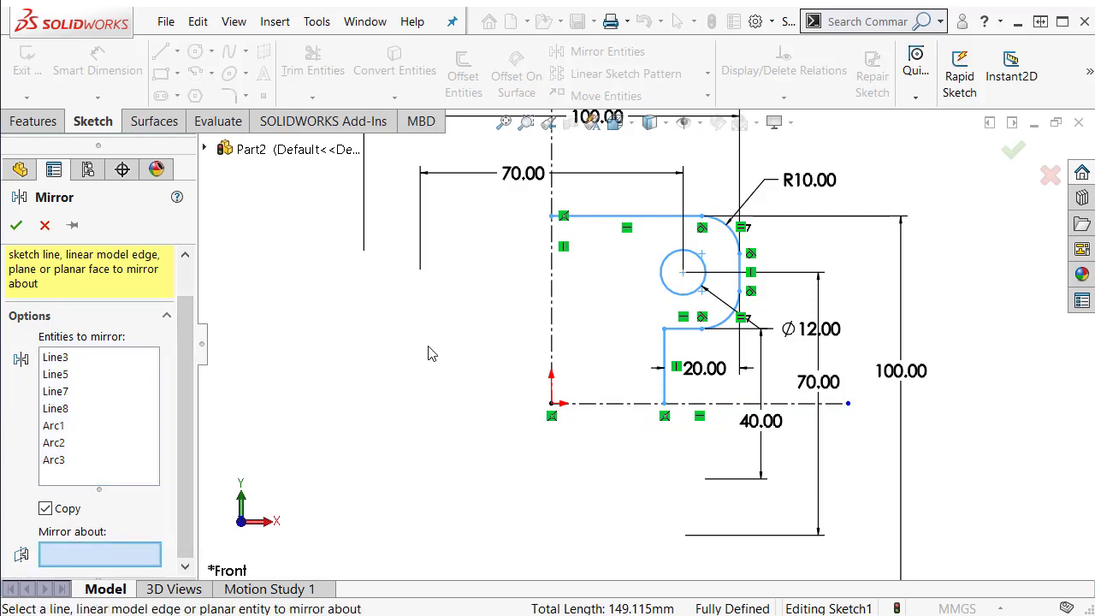
{"action": "left_click", "coordinate": [551, 293]}
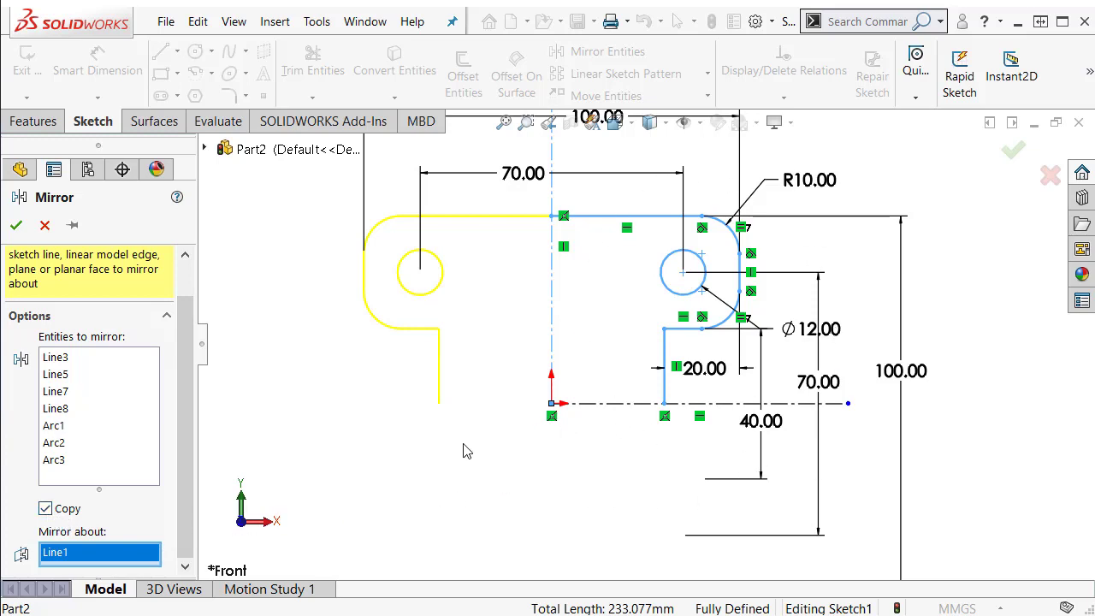
{"action": "left_click", "coordinate": [16, 224]}
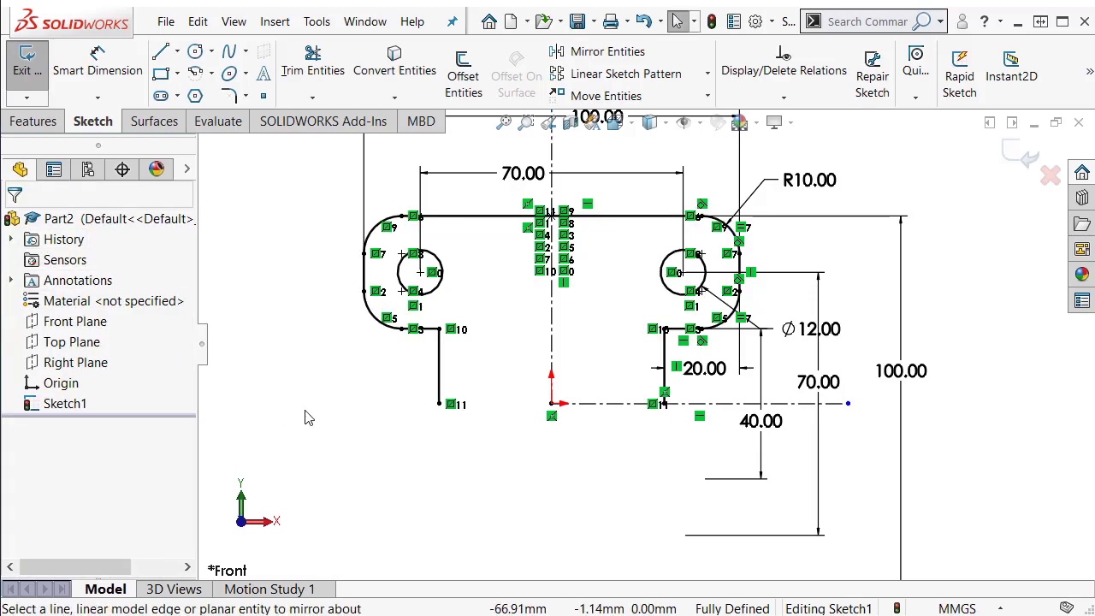
- Mirror a copy of the whole upper half profile and both its holes about the horizontal centerline
{"action": "left_click", "coordinate": [591, 53]}
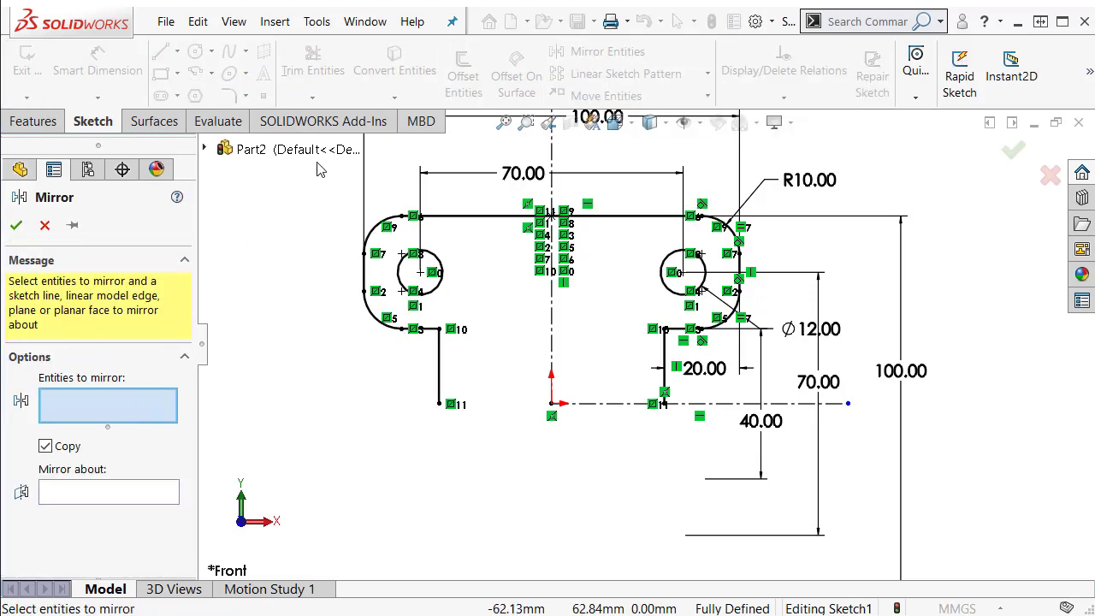
{"action": "left_click_drag", "start_coordinate": [303, 178], "coordinate": [761, 443]}
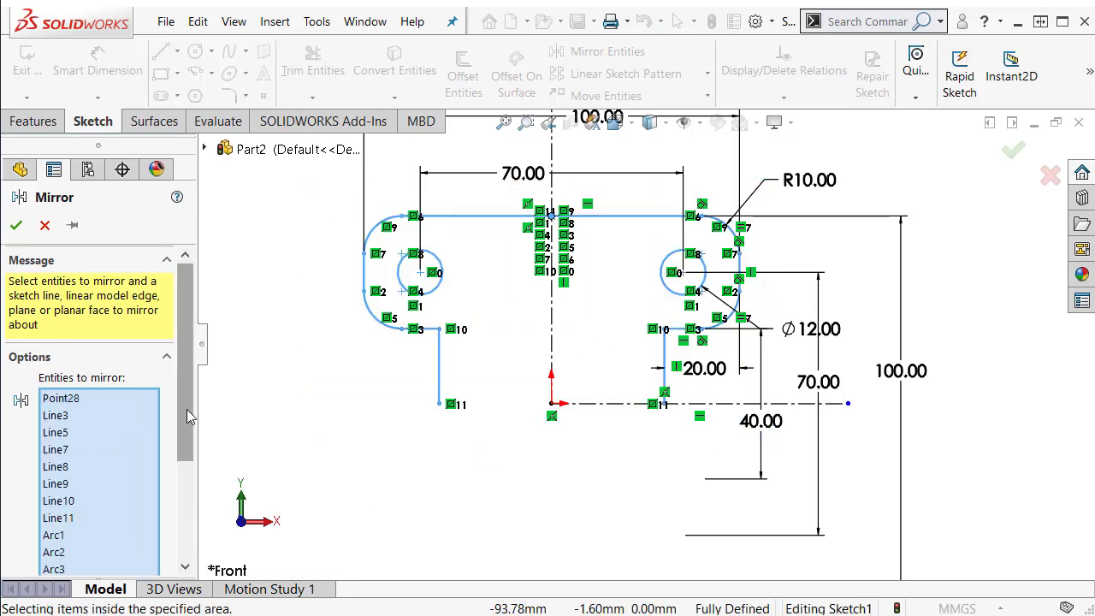
{"action": "scroll", "coordinate": [190, 416], "scroll_direction": "down", "scroll_amount": 3}
{"action": "left_click", "coordinate": [95, 555]}
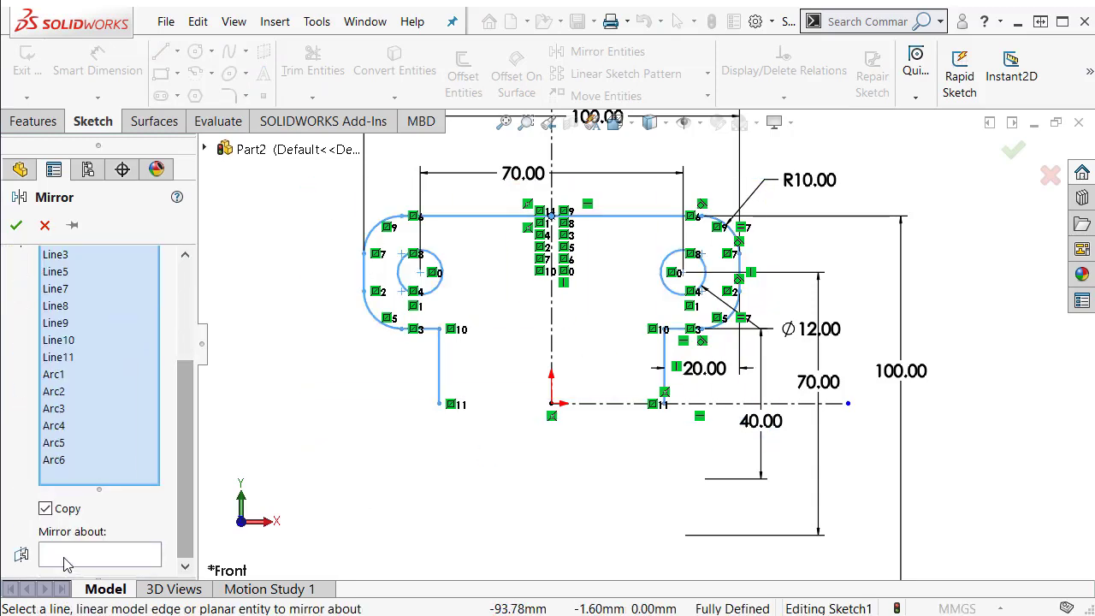
{"action": "left_click", "coordinate": [638, 405]}
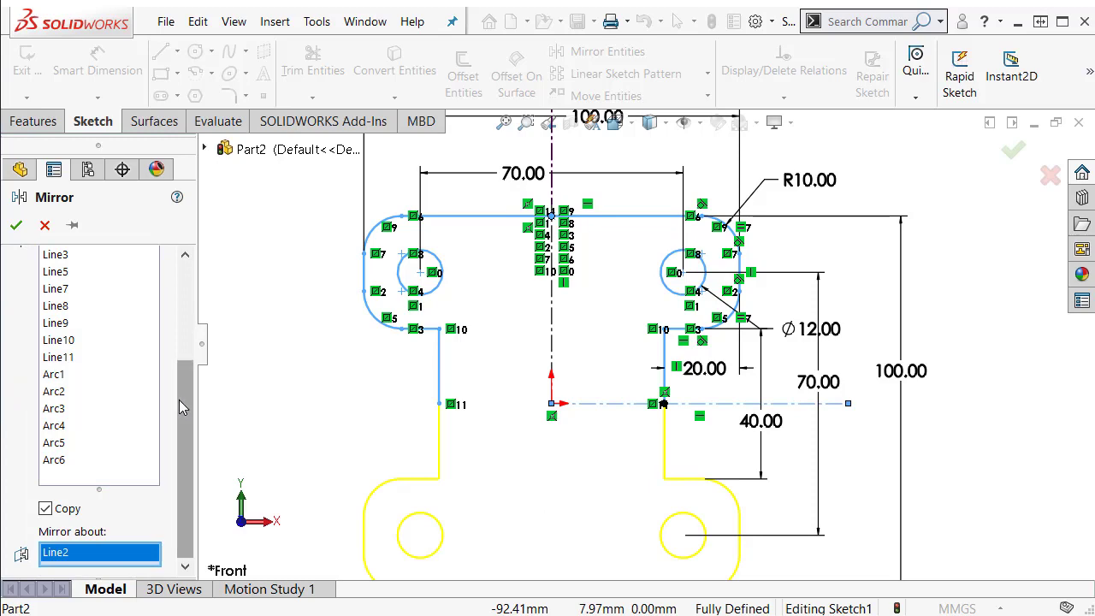
{"action": "left_click", "coordinate": [16, 225]}
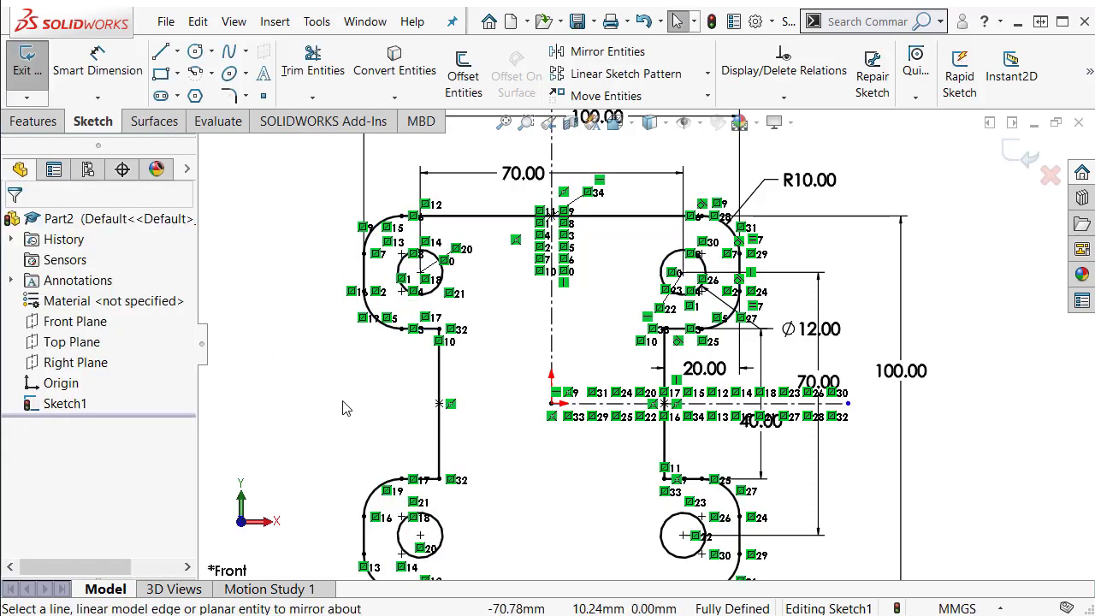
- Hide the sketch relation symbols and fit the whole plate sketch in view
{"action": "scroll", "coordinate": [672, 465], "scroll_direction": "up", "scroll_amount": 3}
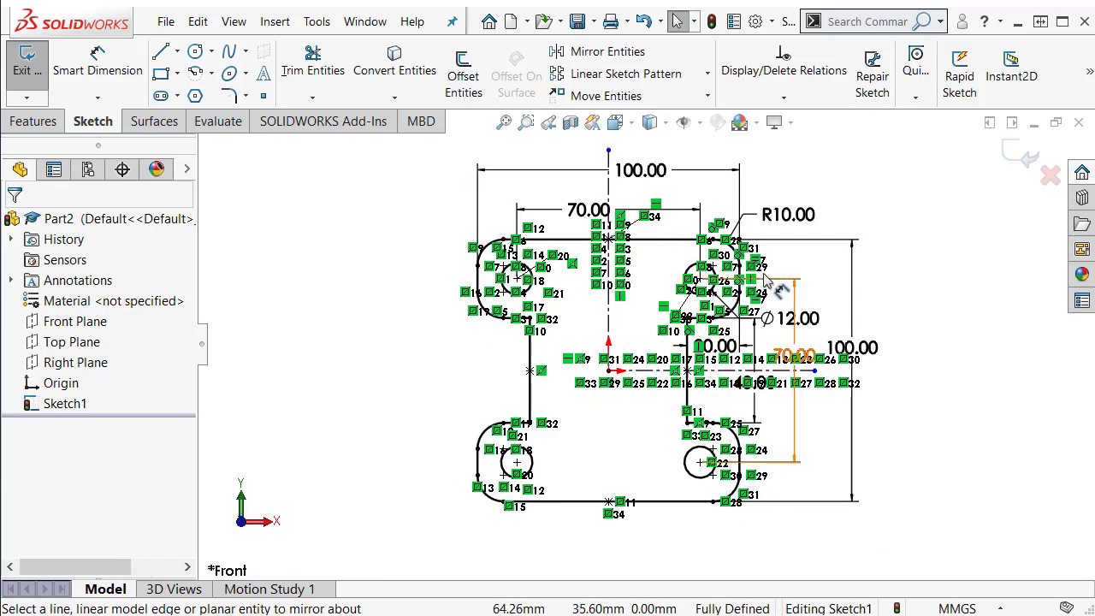
{"action": "left_click", "coordinate": [700, 123]}
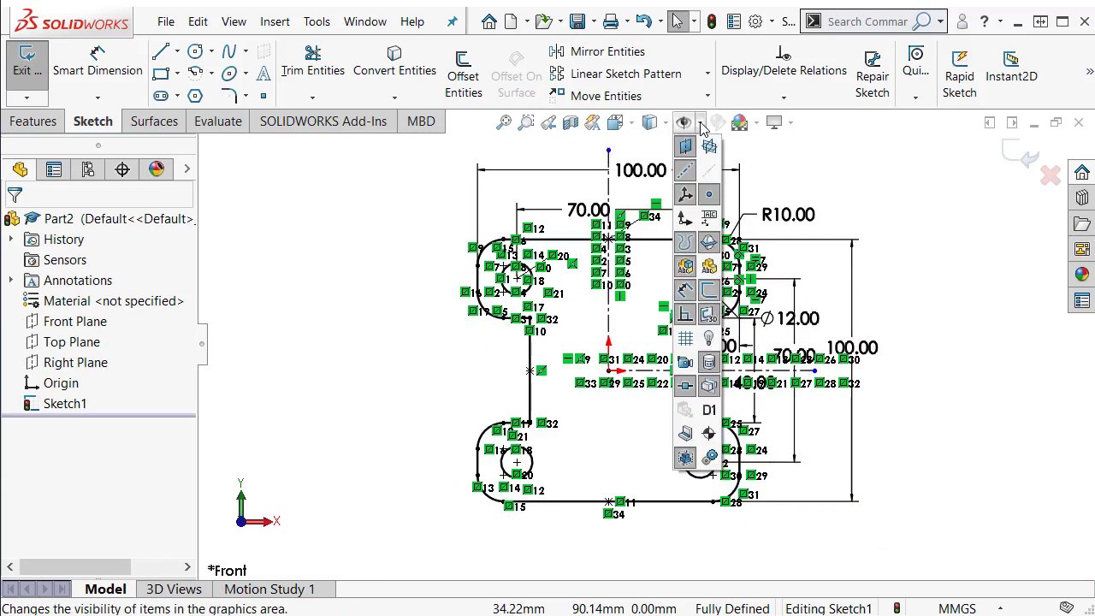
{"action": "left_click", "coordinate": [684, 318]}
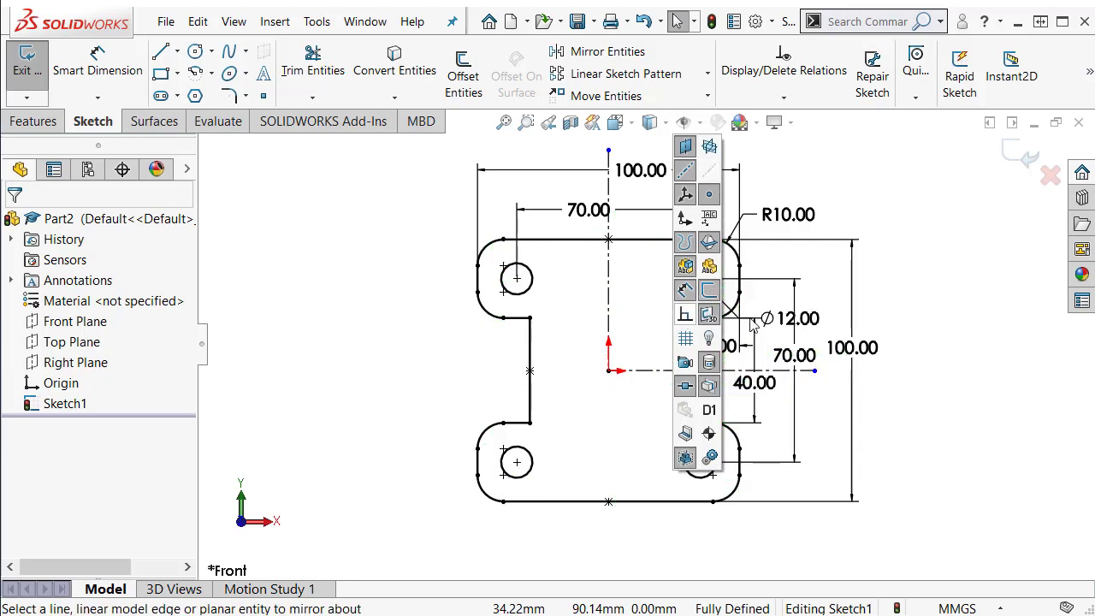
{"action": "key", "text": "f"}
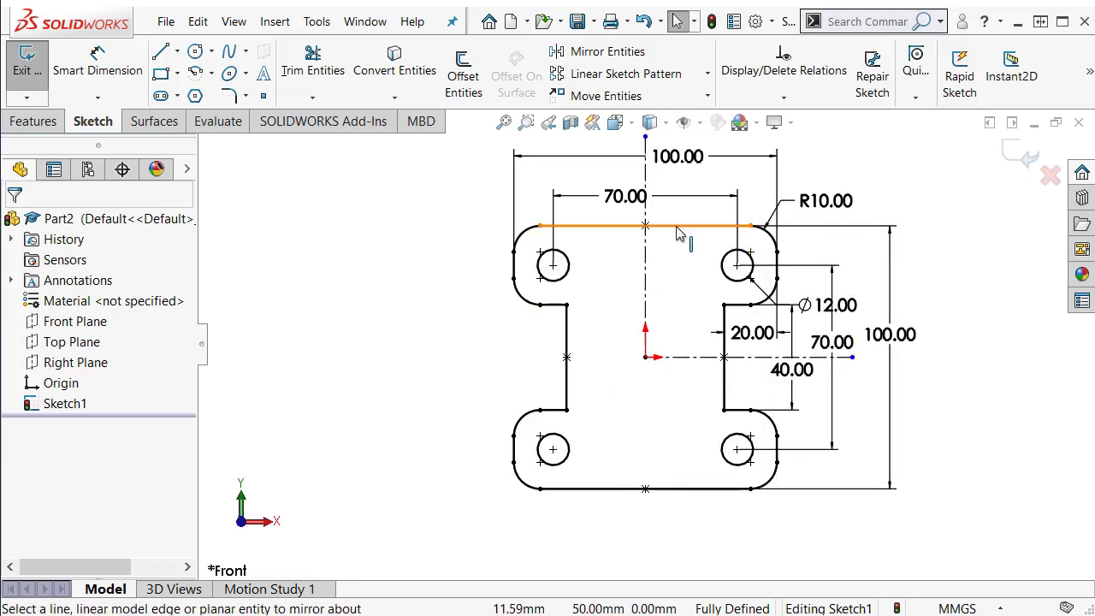